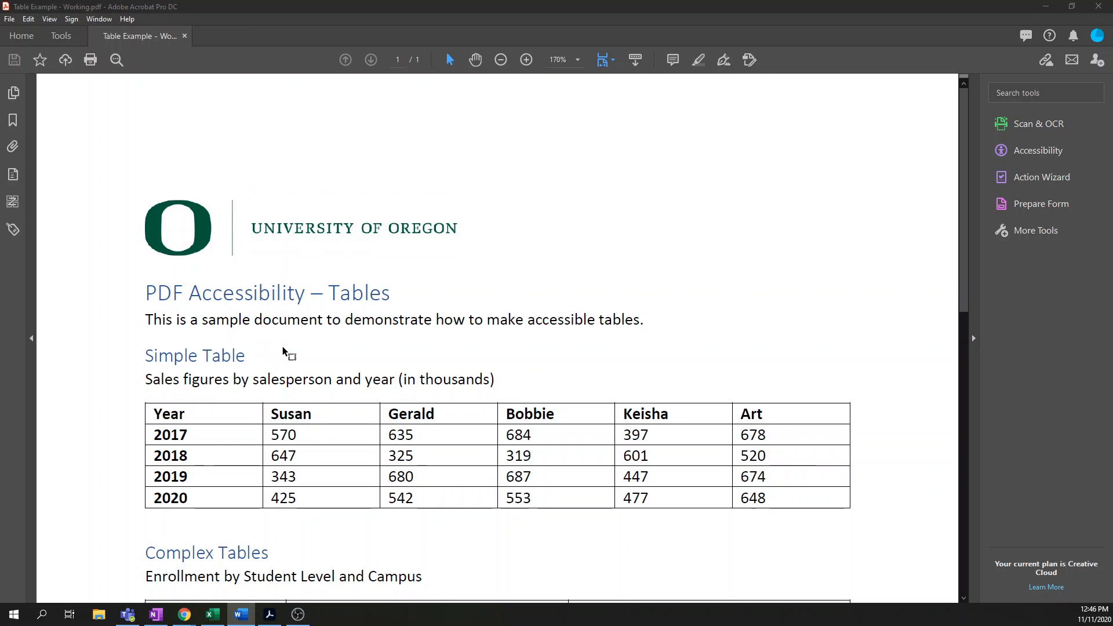
# Step: Look through the simple sales table and the complex enrollment tables in the sample document
pyautogui.scroll(-2, 300, 348)
pyautogui.scroll(-3, 307, 343)
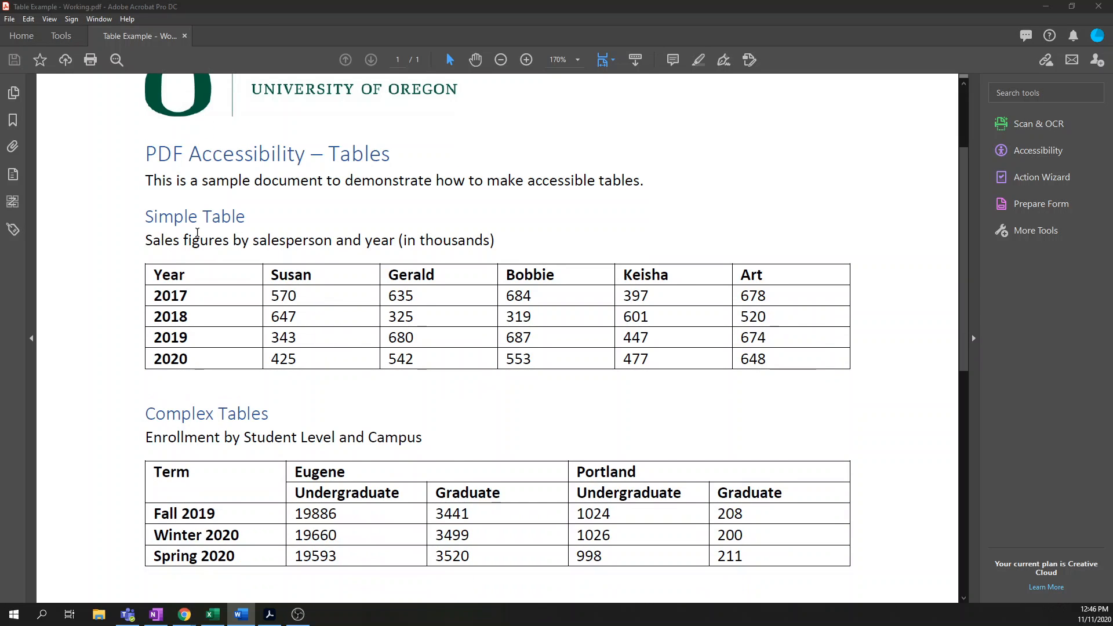
pyautogui.scroll(-4, 376, 302)
pyautogui.scroll(-9, 377, 302)
pyautogui.scroll(3, 327, 224)
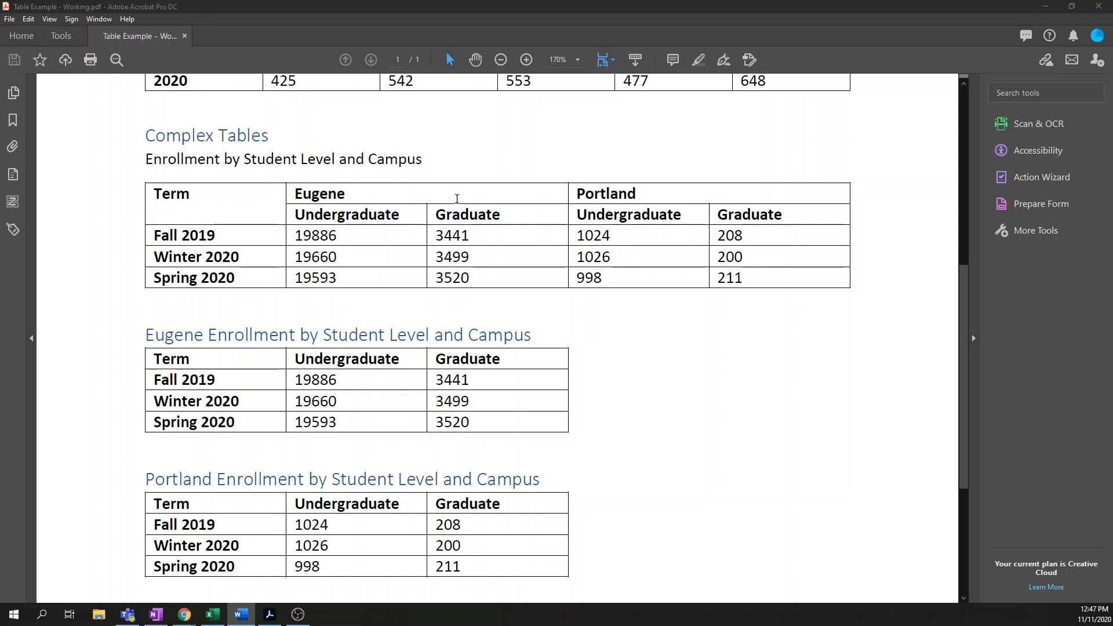
pyautogui.scroll(4, 442, 252)
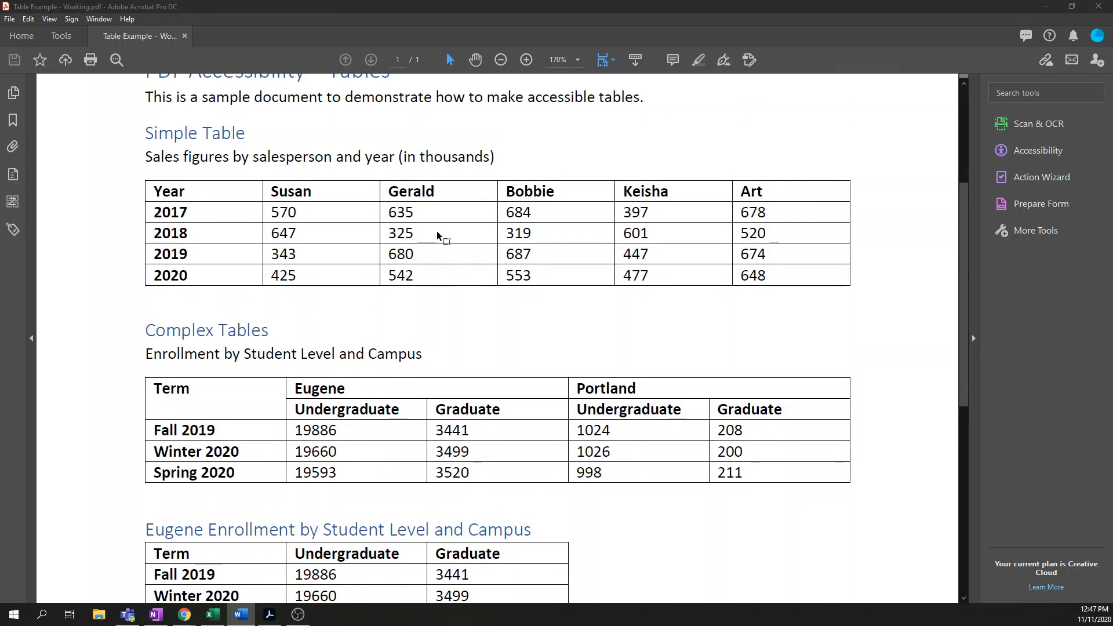
pyautogui.scroll(1, 374, 209)
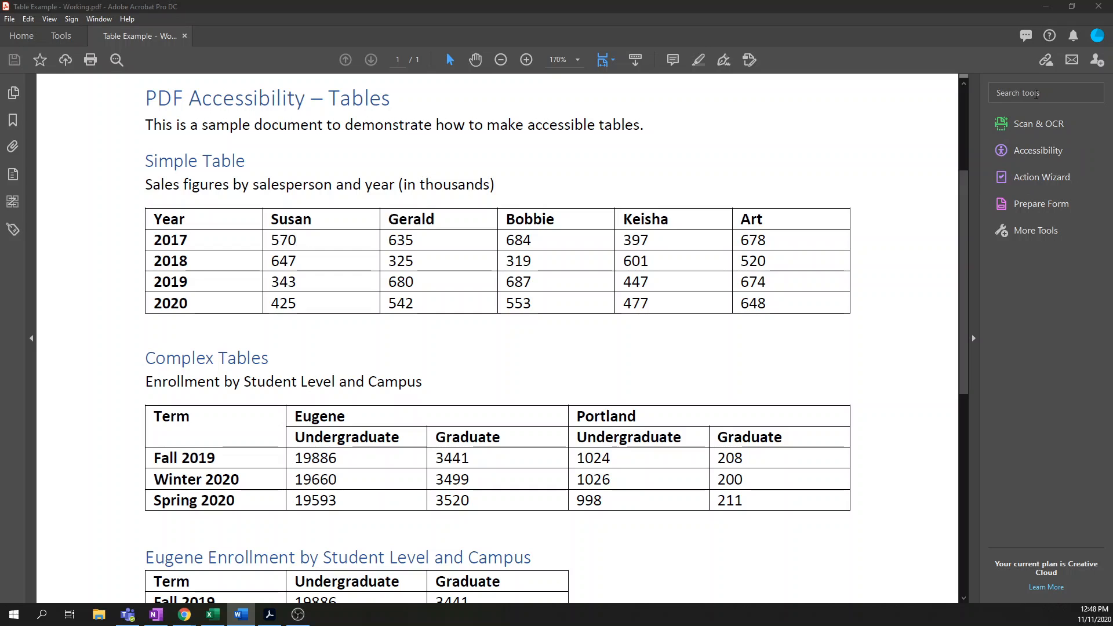
# Step: Open the simple sales table in the Table Editor using the Reading Order accessibility tool
pyautogui.click(1040, 151)
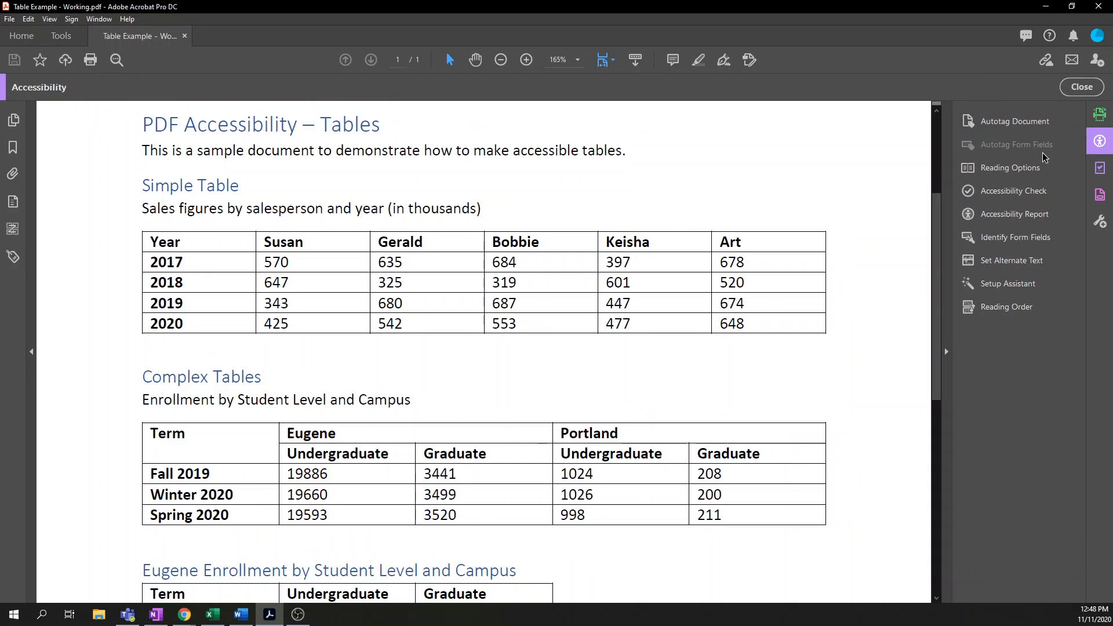
pyautogui.click(1021, 315)
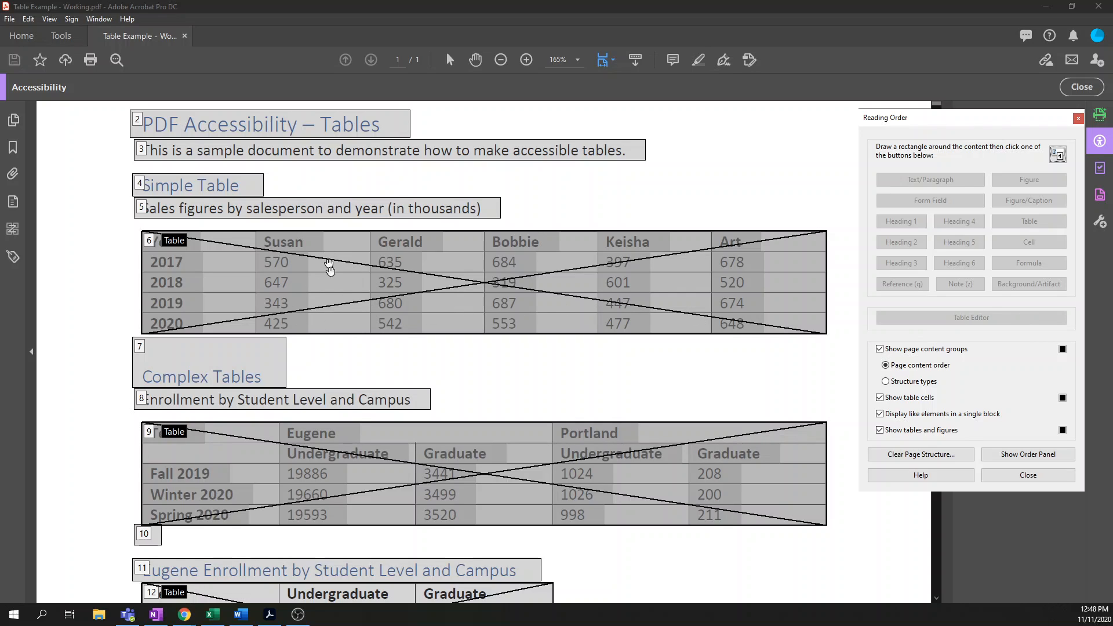
pyautogui.click(309, 284)
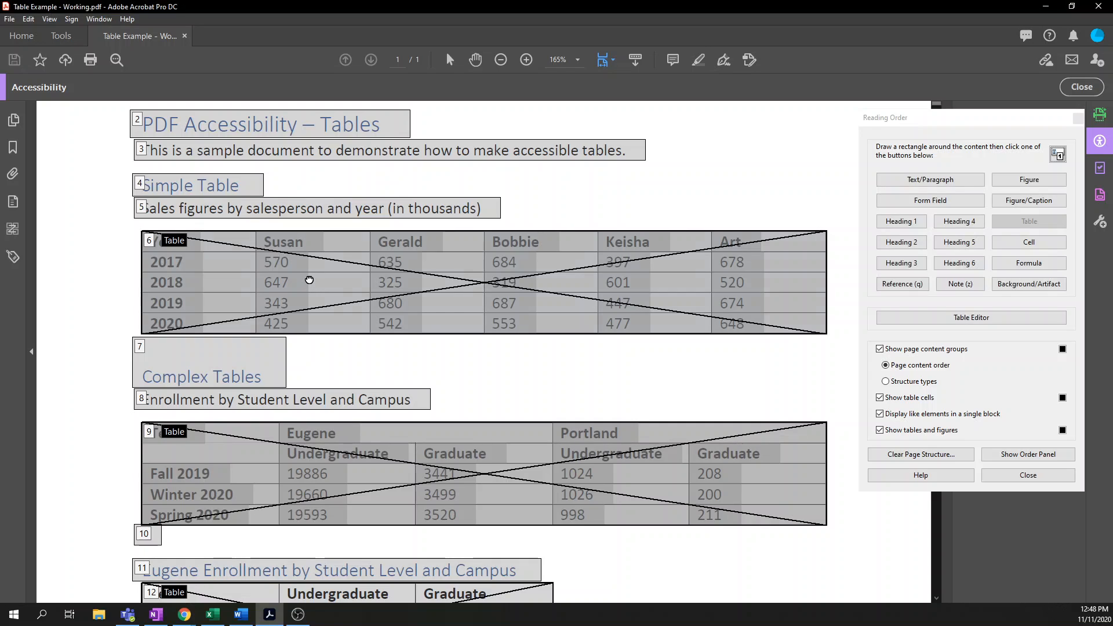
pyautogui.click(922, 322)
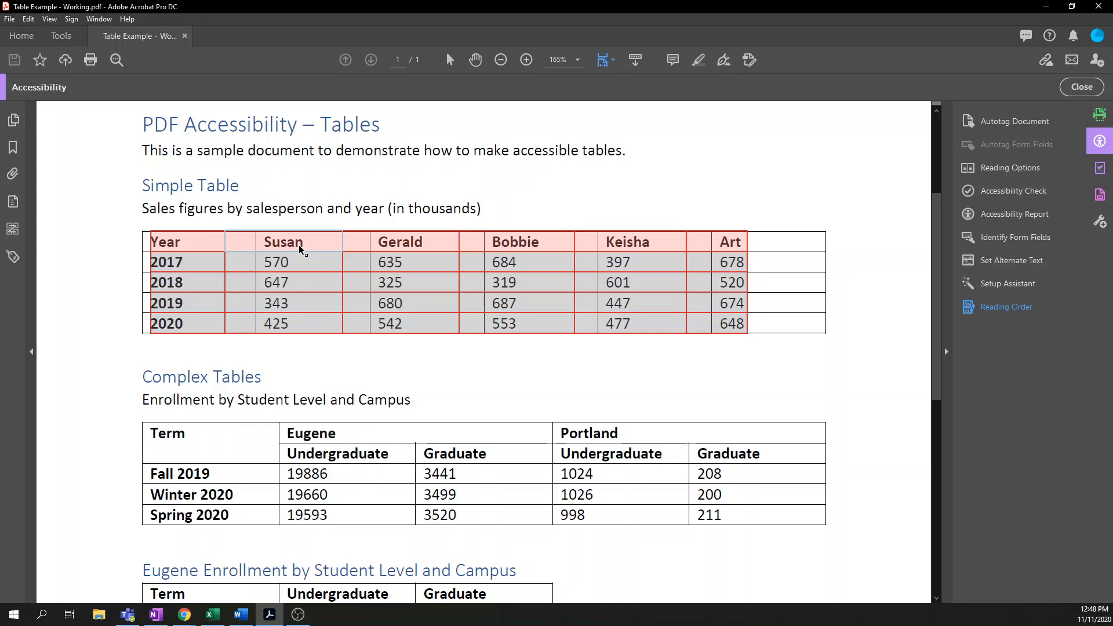
# Step: Set the scope of all header cells in the simple table's first row to Column
pyautogui.keyDown('shift'); pyautogui.click(387, 241); pyautogui.keyUp('shift')
pyautogui.keyDown('shift'); pyautogui.click(506, 244); pyautogui.keyUp('shift')
pyautogui.keyDown('shift'); pyautogui.click(631, 242); pyautogui.keyUp('shift')
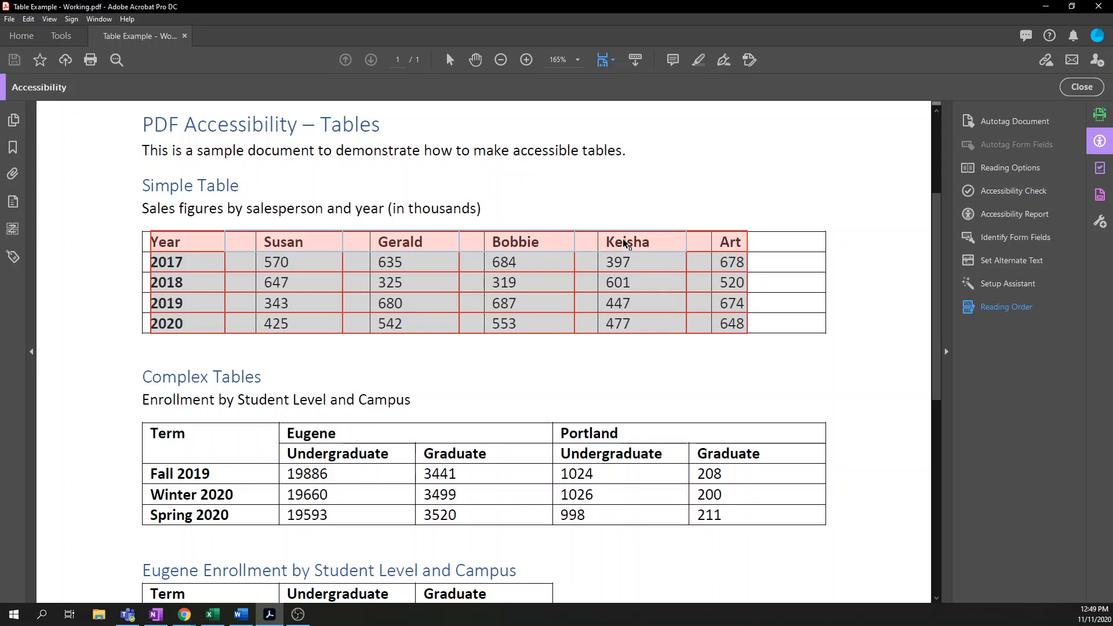
pyautogui.keyDown('shift'); pyautogui.click(727, 243); pyautogui.keyUp('shift')
pyautogui.keyDown('shift'); pyautogui.click(184, 243); pyautogui.keyUp('shift')
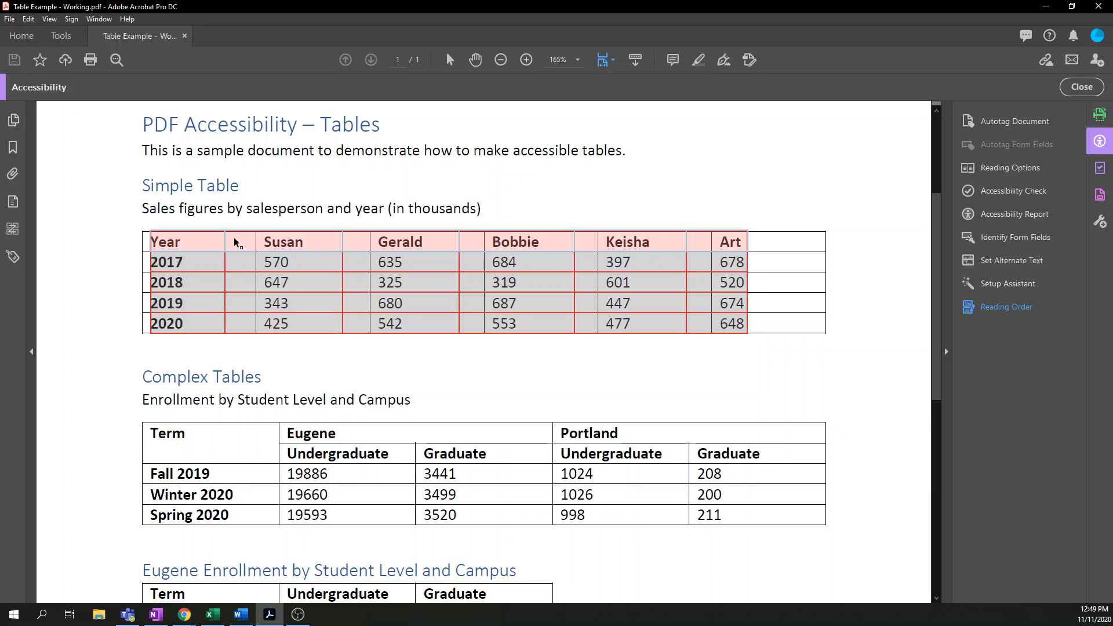
pyautogui.rightClick(310, 246)
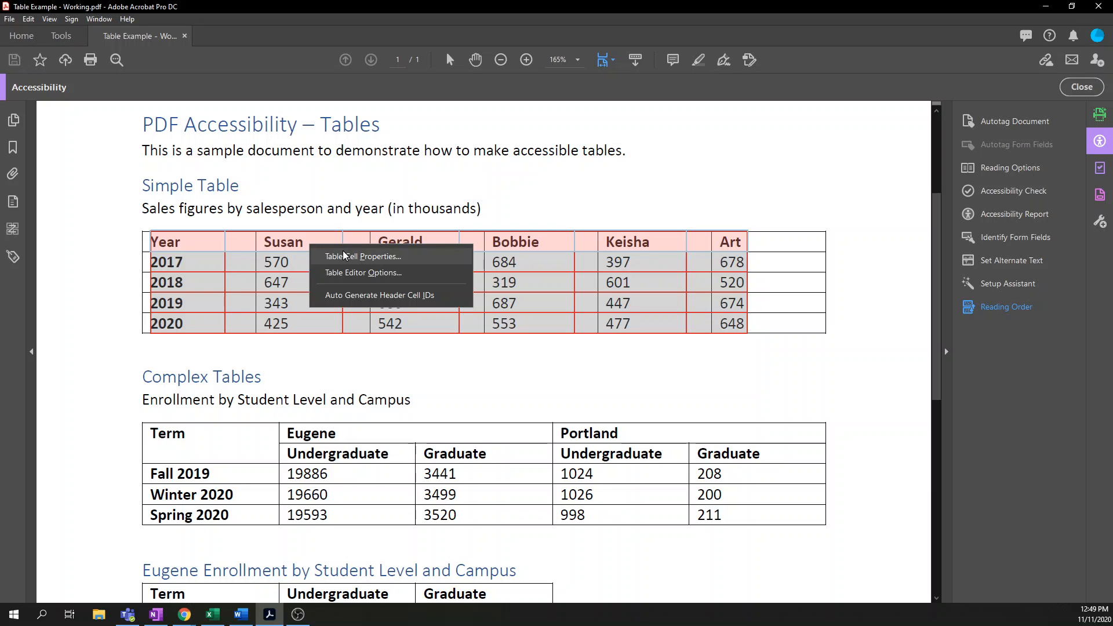
pyautogui.click(344, 255)
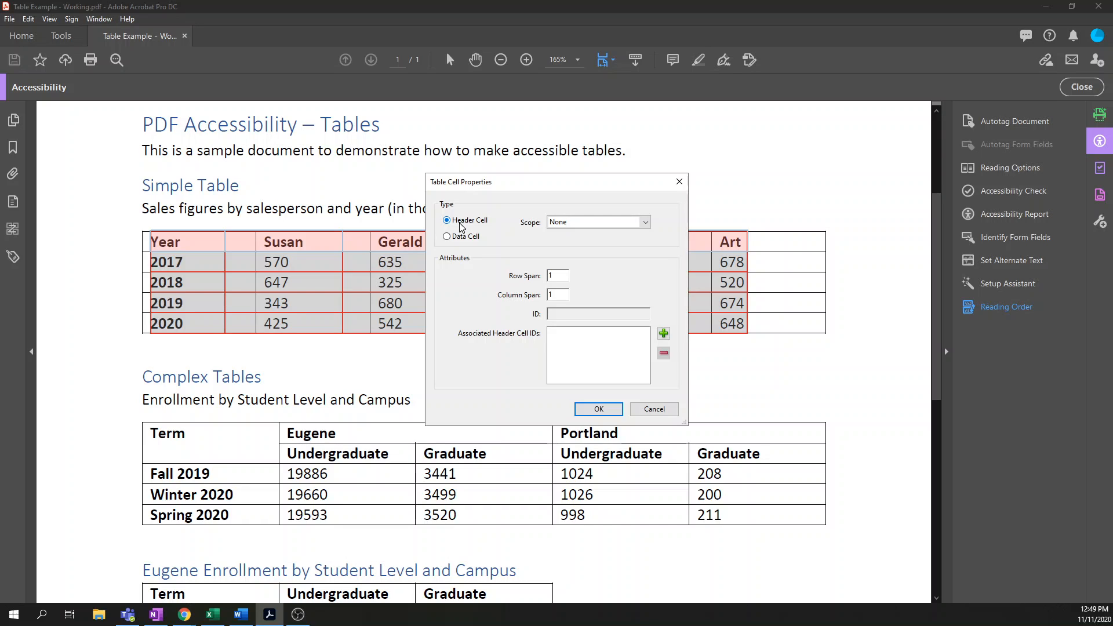
pyautogui.click(638, 227)
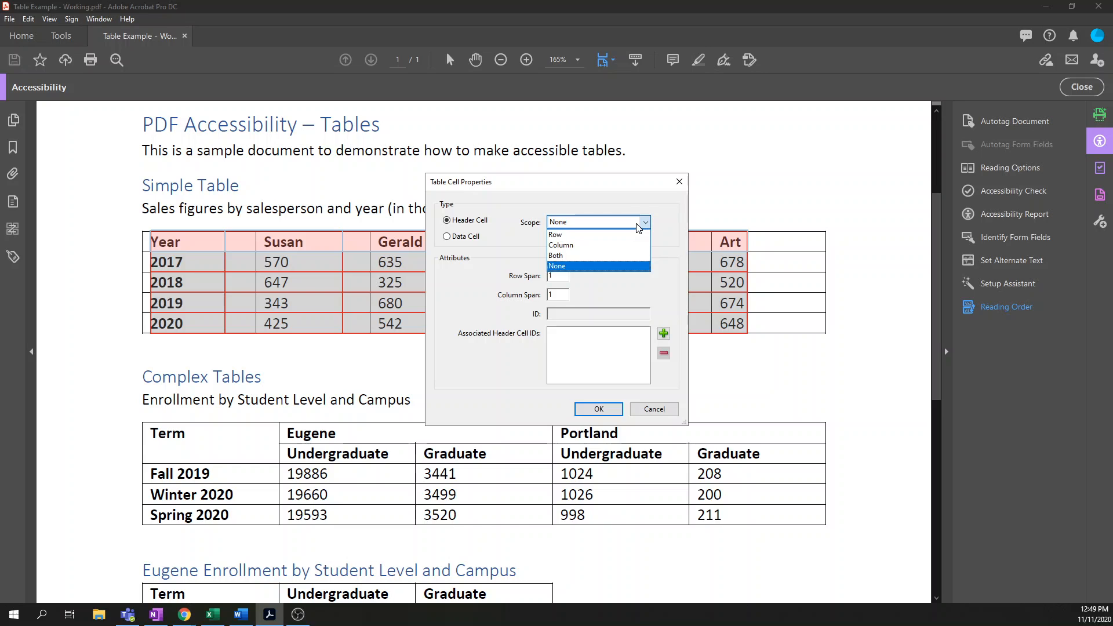
pyautogui.click(593, 245)
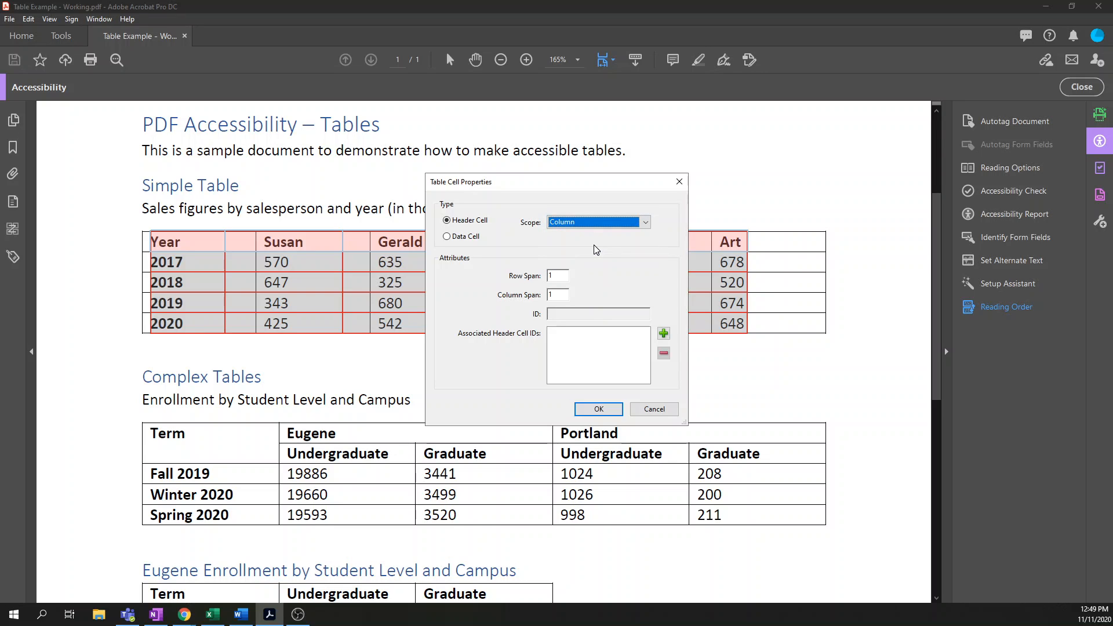
pyautogui.click(588, 408)
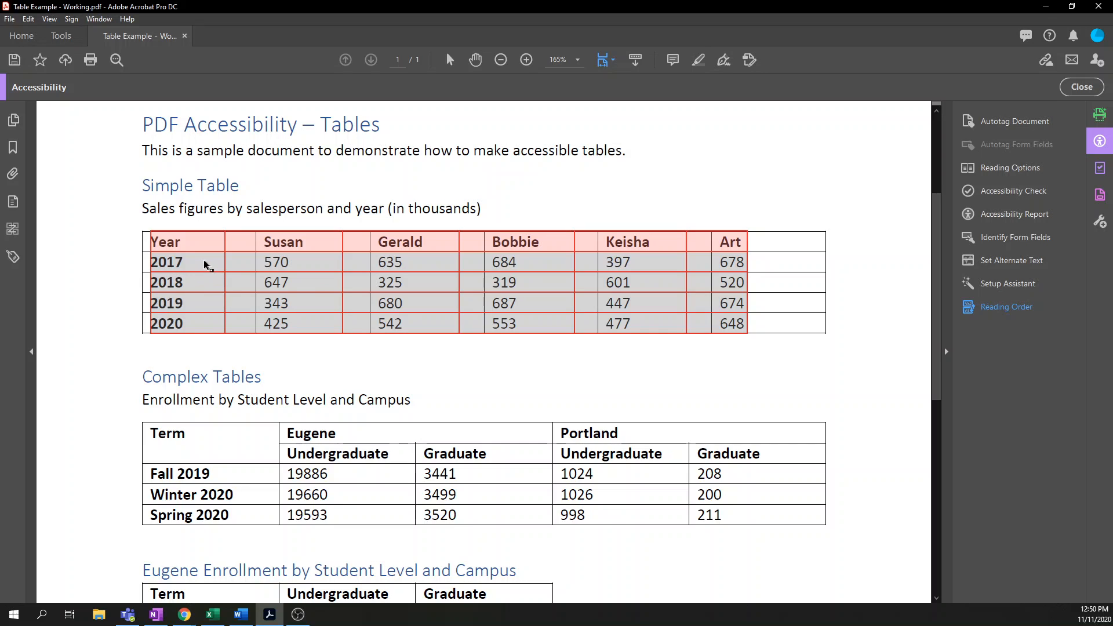
# Step: Make the 2017 to 2020 cells in the simple table's first column header cells with Row scope
pyautogui.moveTo(169, 319); pyautogui.dragTo(162, 325)
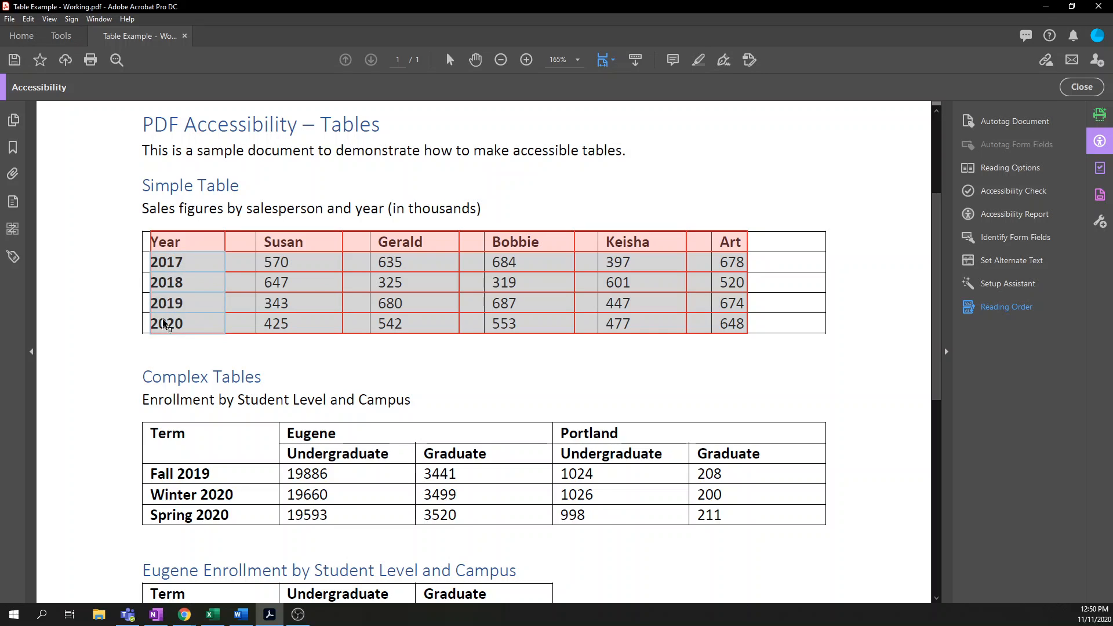
pyautogui.rightClick(162, 311)
pyautogui.click(192, 318)
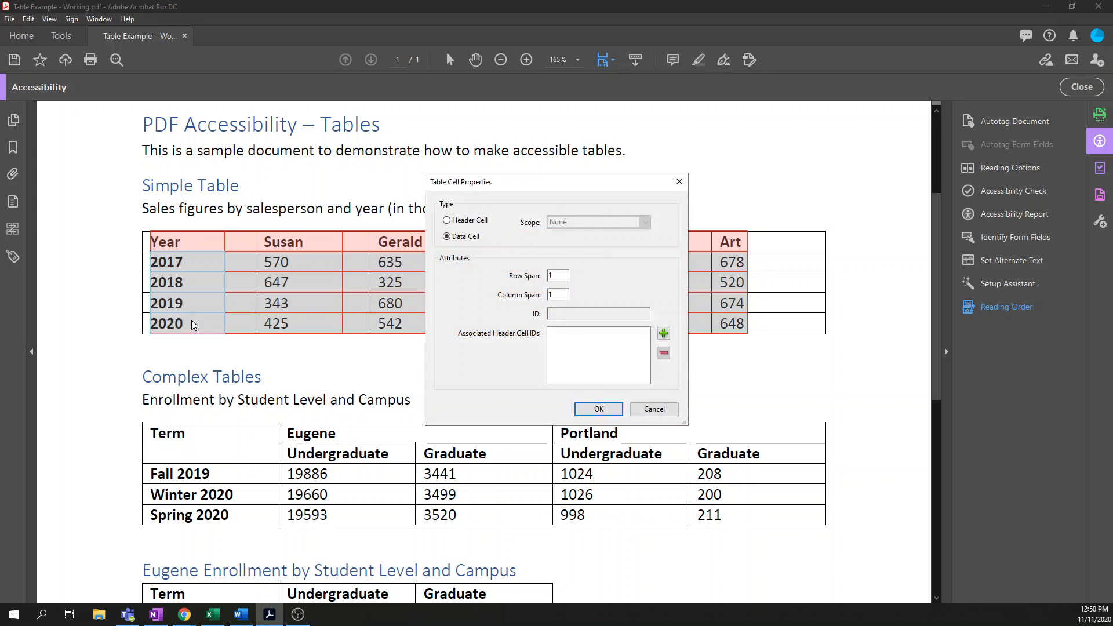
pyautogui.click(459, 226)
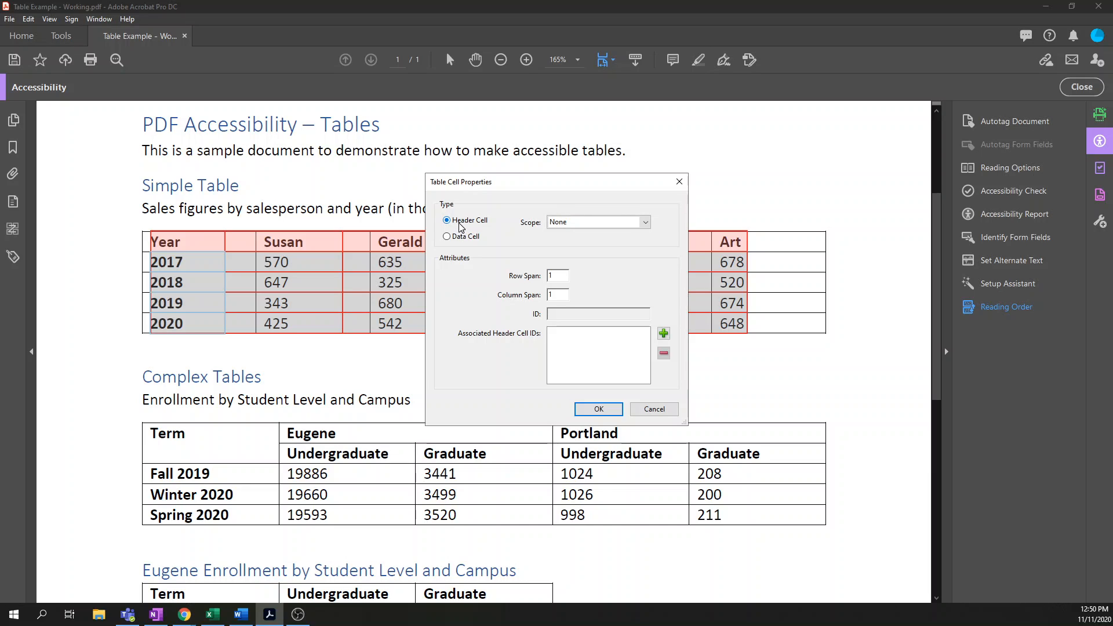
pyautogui.click(588, 223)
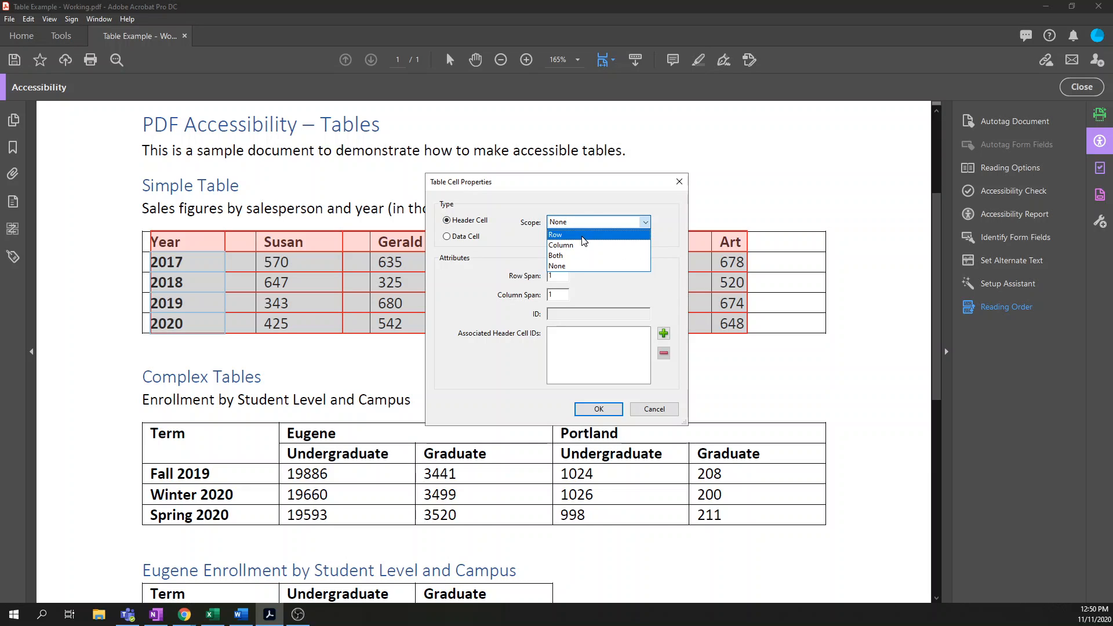
pyautogui.click(583, 240)
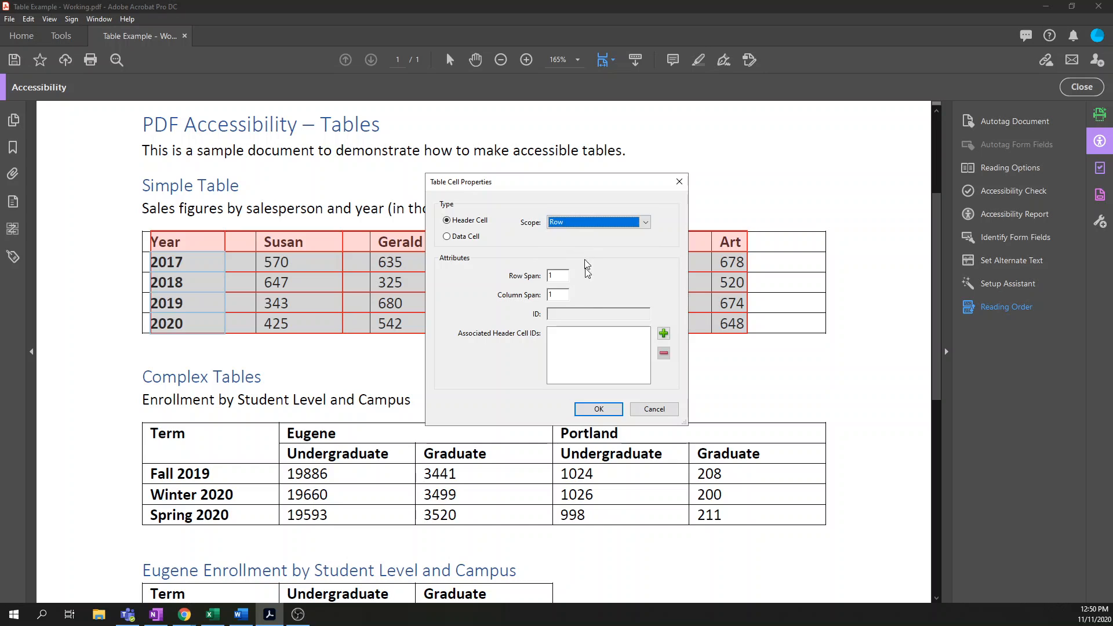
pyautogui.click(599, 409)
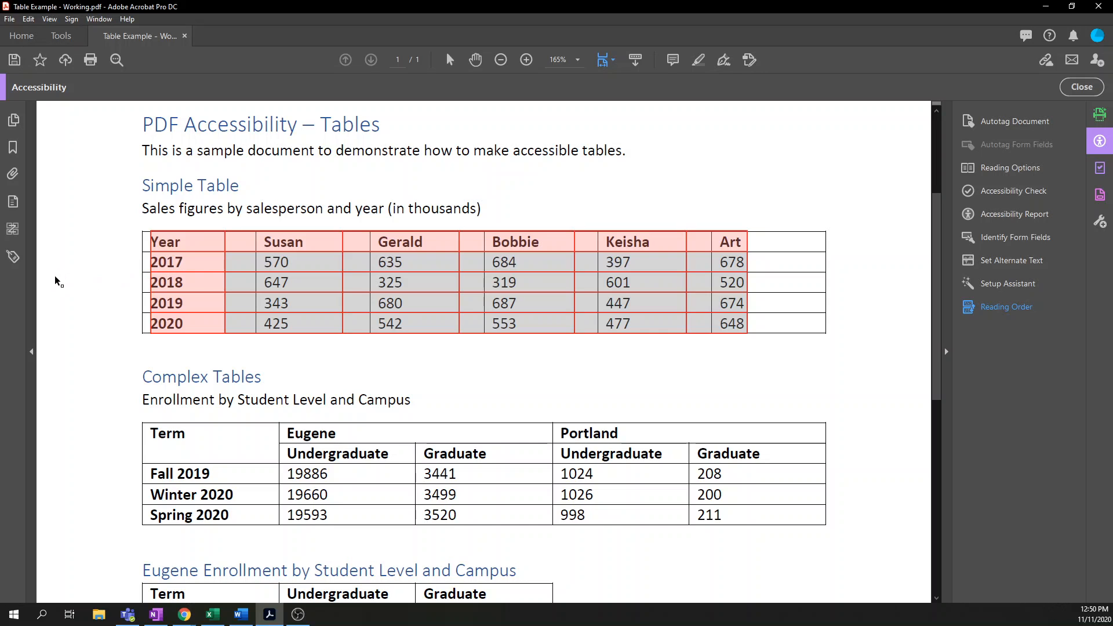
# Step: Expand the simple table's first row in the document tags and check the tag of each column header cell
pyautogui.click(10, 257)
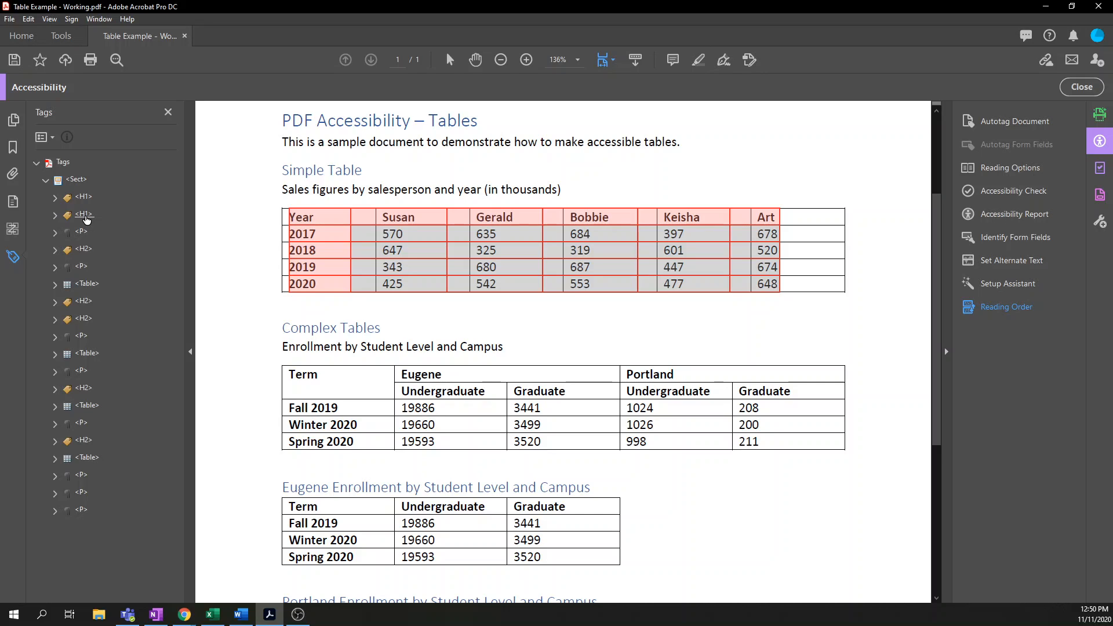
pyautogui.click(55, 286)
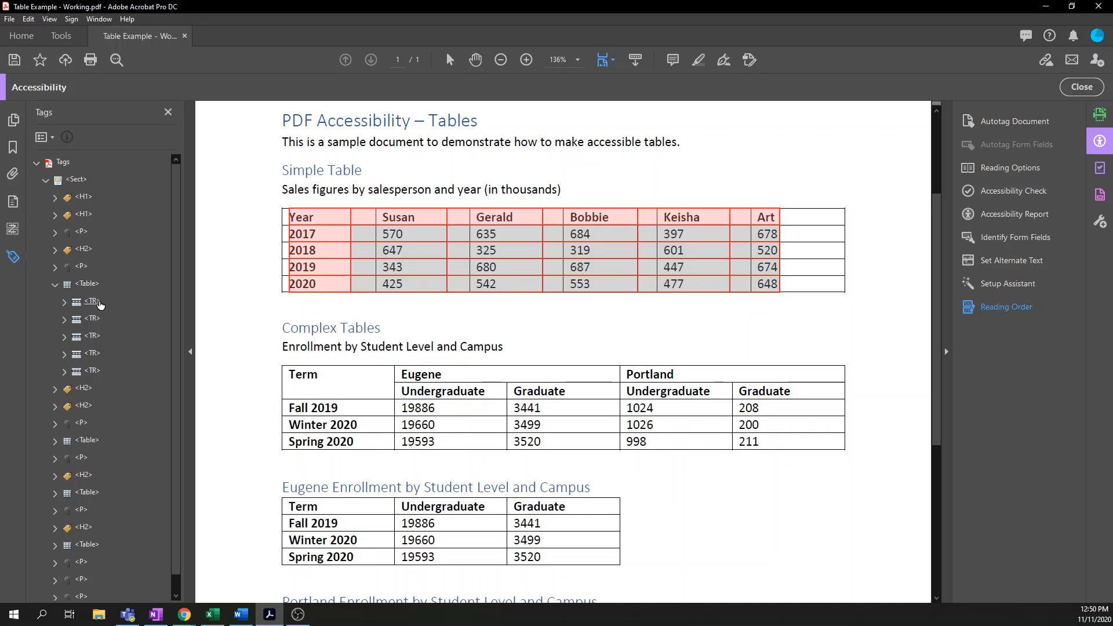
pyautogui.click(63, 301)
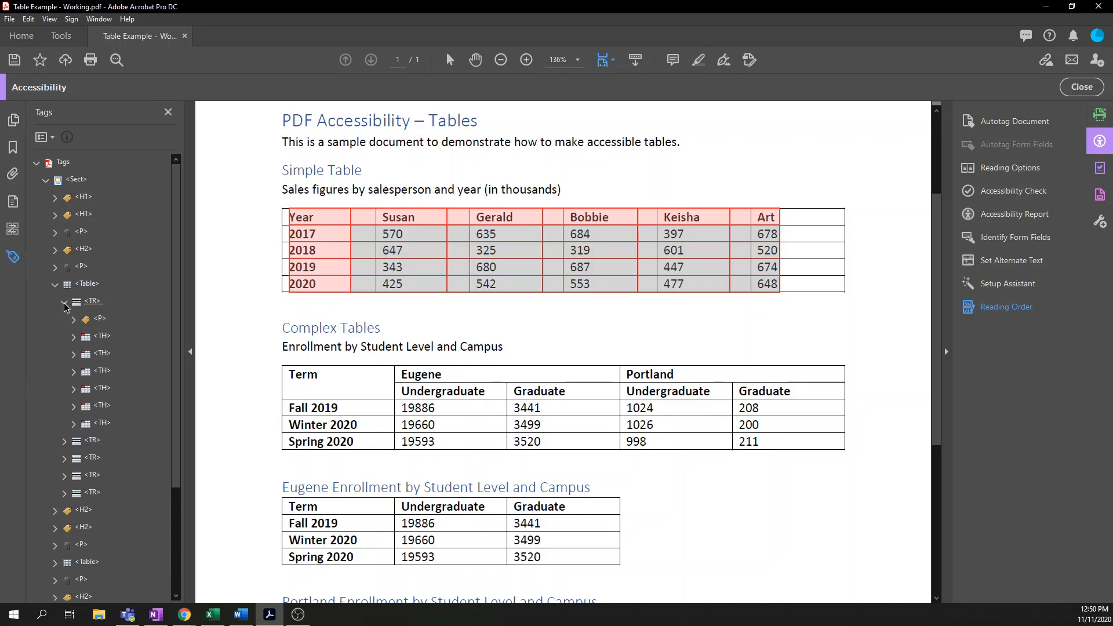
pyautogui.click(102, 338)
pyautogui.click(103, 354)
pyautogui.click(103, 372)
pyautogui.click(102, 389)
pyautogui.click(103, 407)
pyautogui.click(103, 424)
pyautogui.scroll(-1, 52, 363)
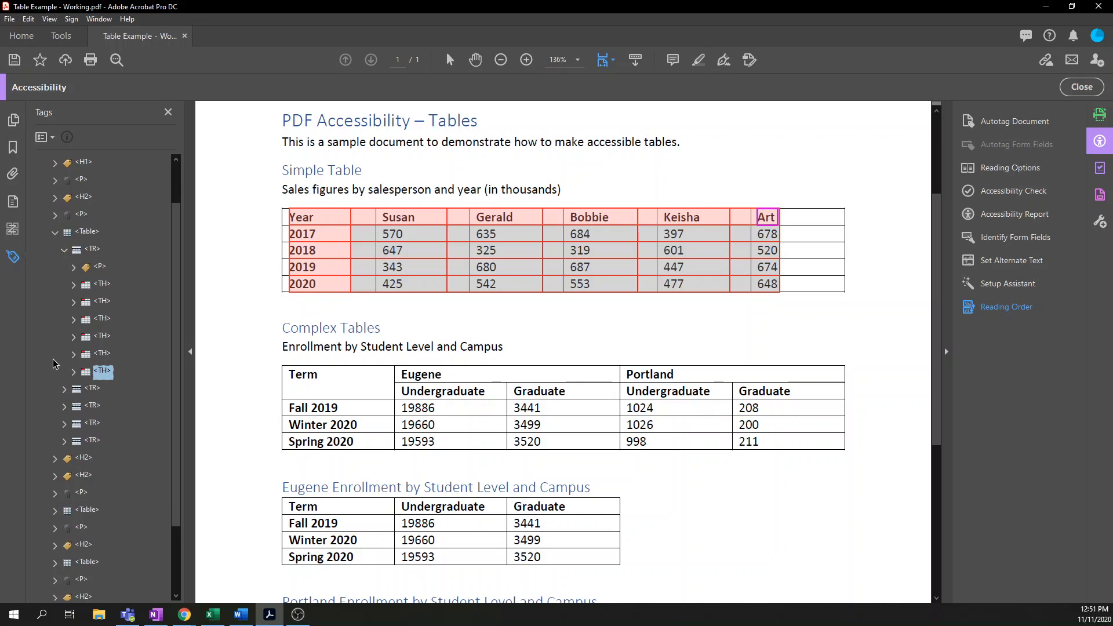
# Step: Expand the 2017 row in the tag tree and check its row header and data cell tags
pyautogui.click(65, 391)
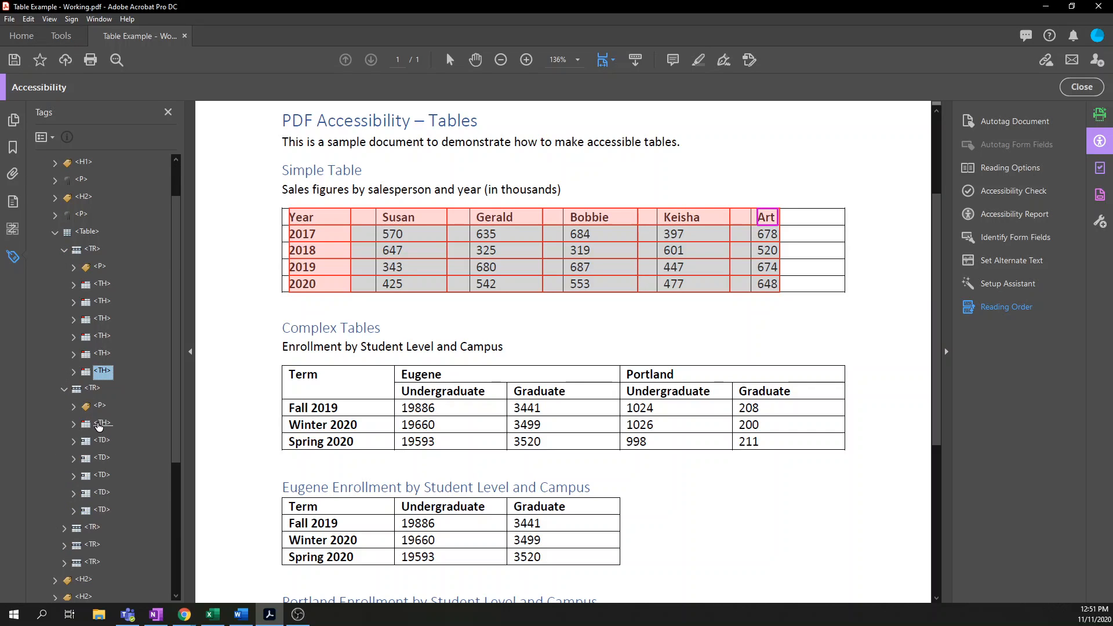
pyautogui.scroll(-1, 116, 440)
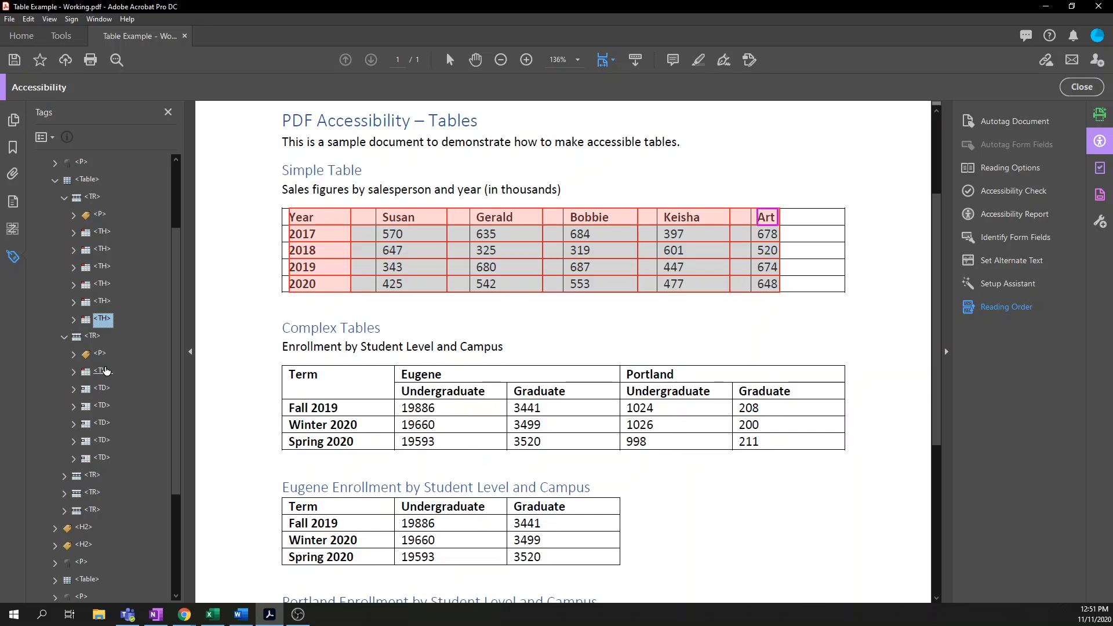
pyautogui.click(104, 371)
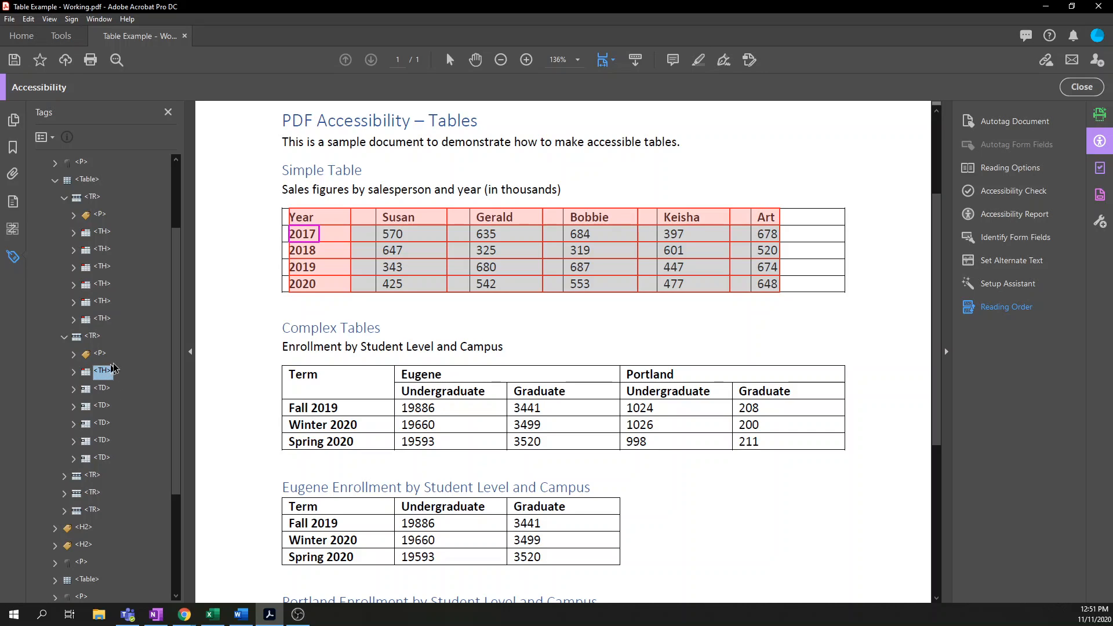
pyautogui.click(105, 392)
pyautogui.click(109, 408)
pyautogui.click(104, 424)
pyautogui.click(104, 440)
# Step: Check the header and data cell tags in the simple table's remaining rows, and close the tag tree
pyautogui.click(64, 475)
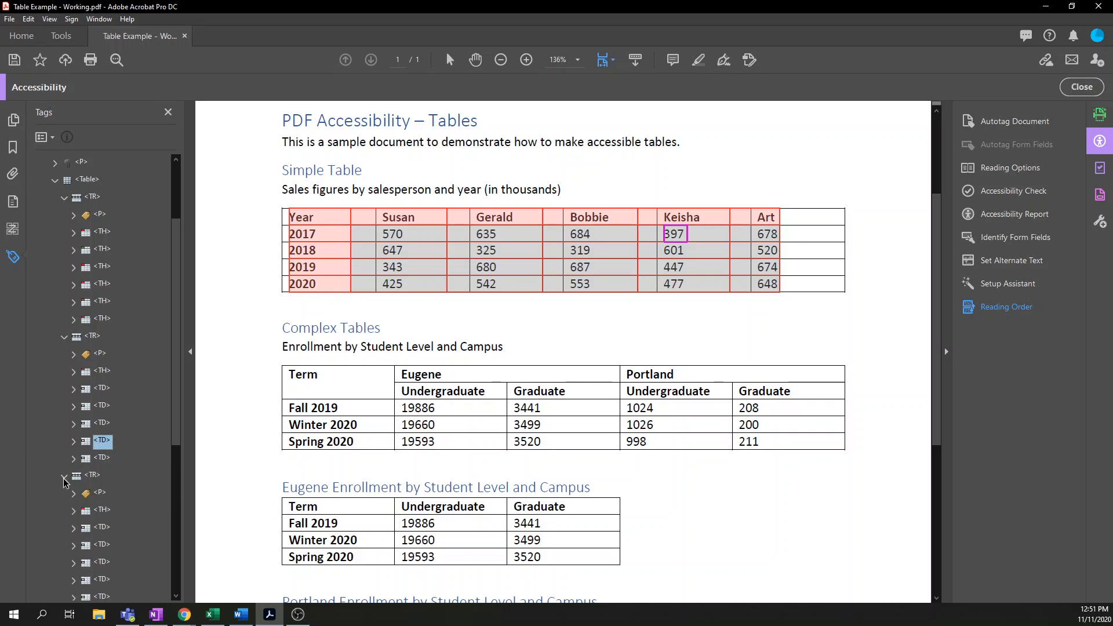
pyautogui.scroll(-3, 65, 475)
pyautogui.scroll(-2, 66, 464)
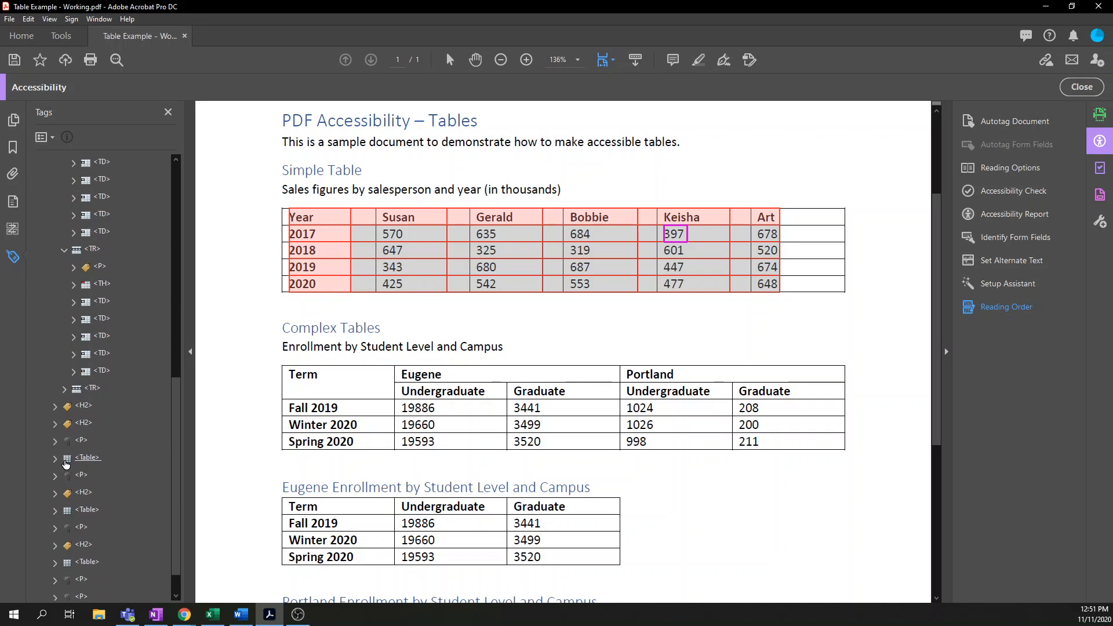
pyautogui.click(64, 389)
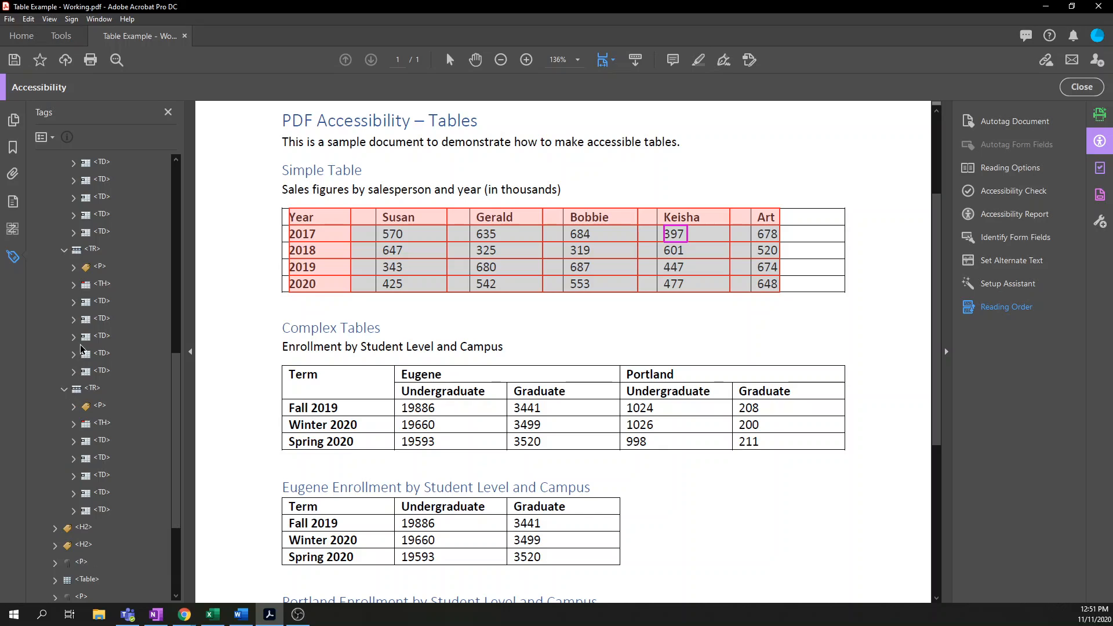
pyautogui.scroll(-1, 81, 344)
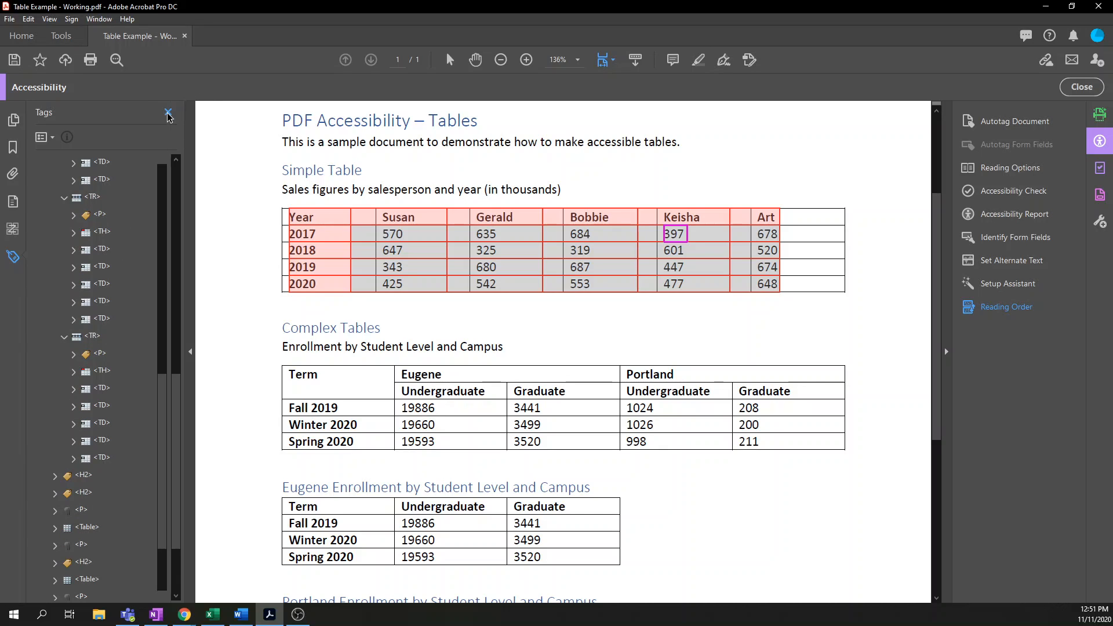
pyautogui.click(168, 115)
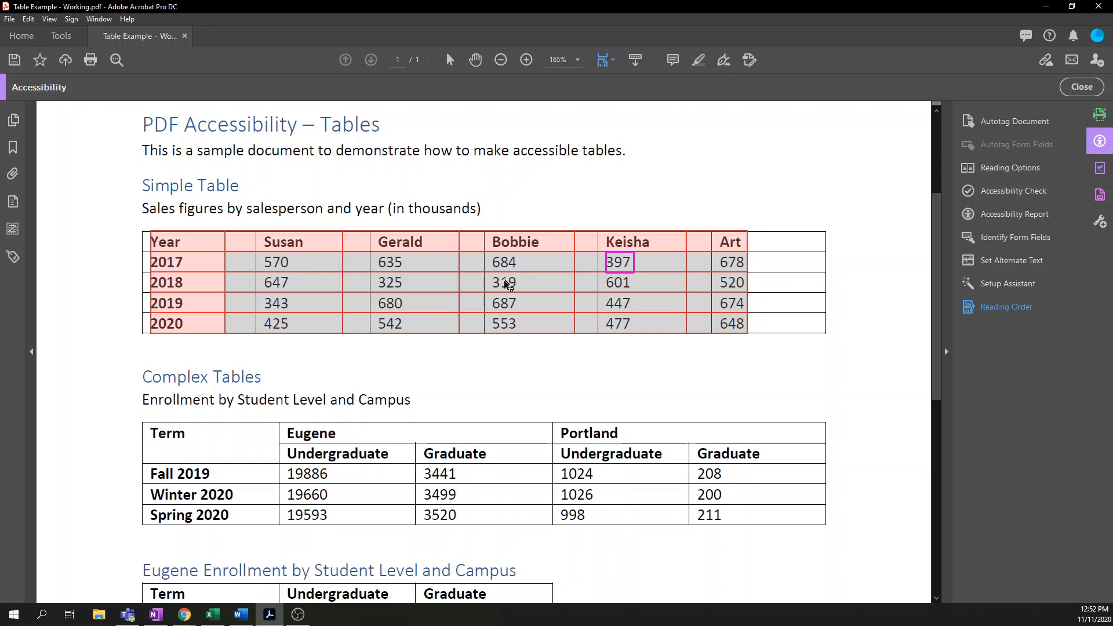
# Step: Examine the header structure of the complex enrollment table and the separate Eugene and Portland tables below it
pyautogui.scroll(-1, 500, 287)
pyautogui.scroll(-2, 497, 287)
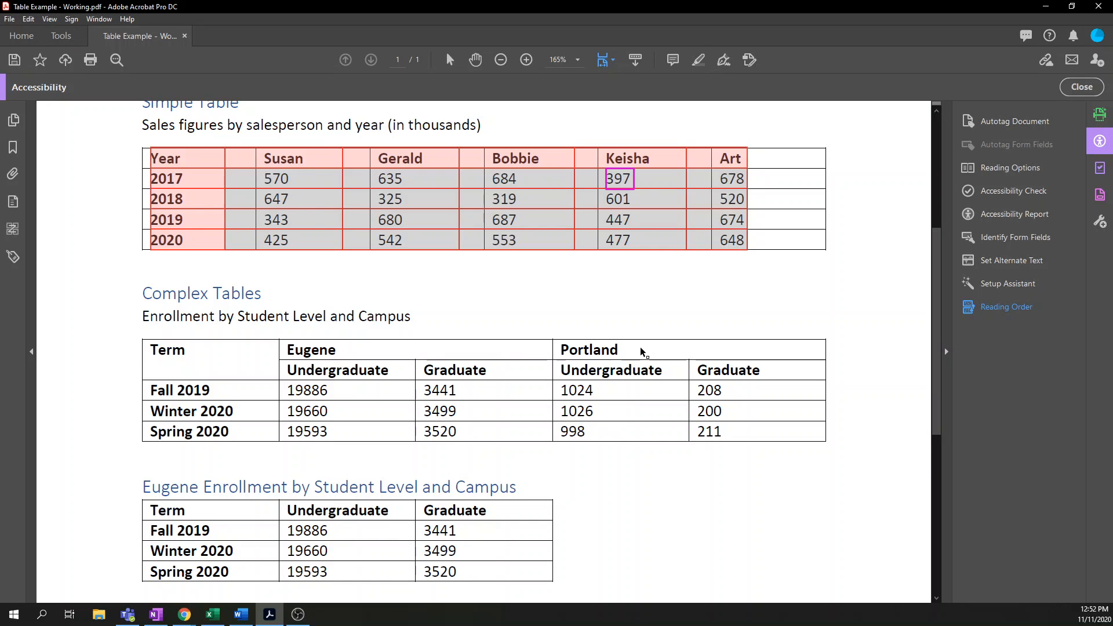
pyautogui.scroll(-6, 640, 347)
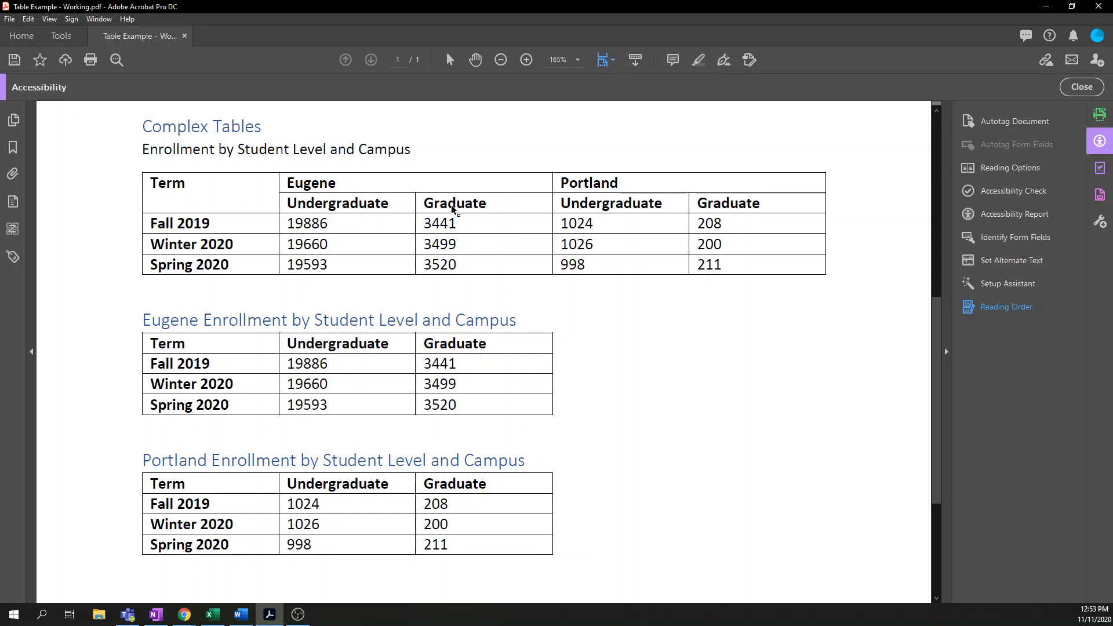
# Step: Open the complex Enrollment by Student Level and Campus table in the Table Editor
pyautogui.rightClick(369, 177)
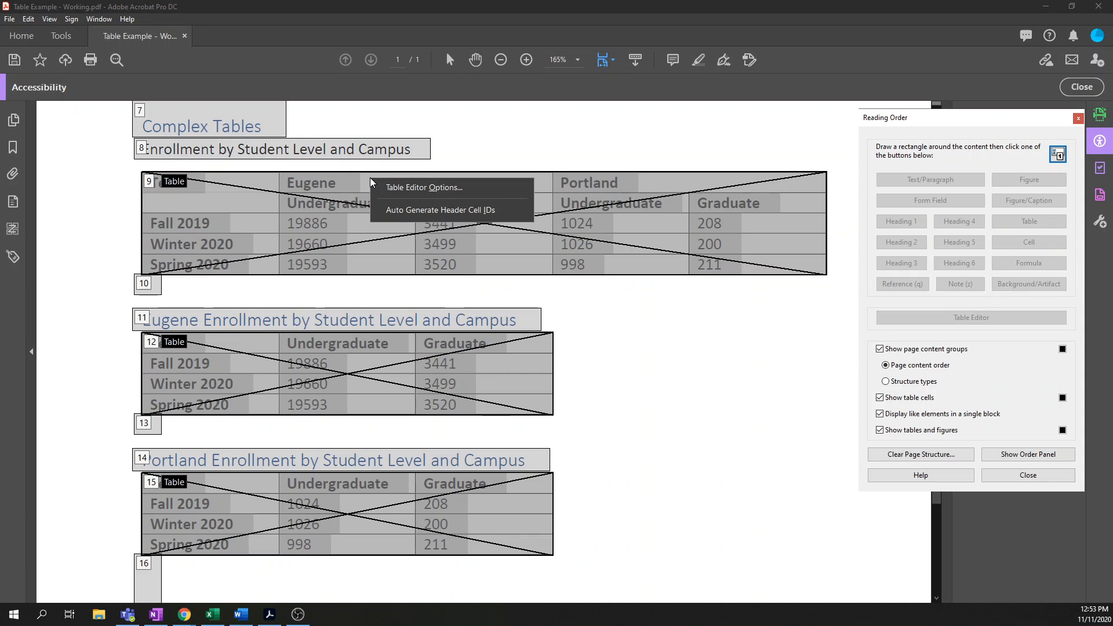
pyautogui.click(341, 182)
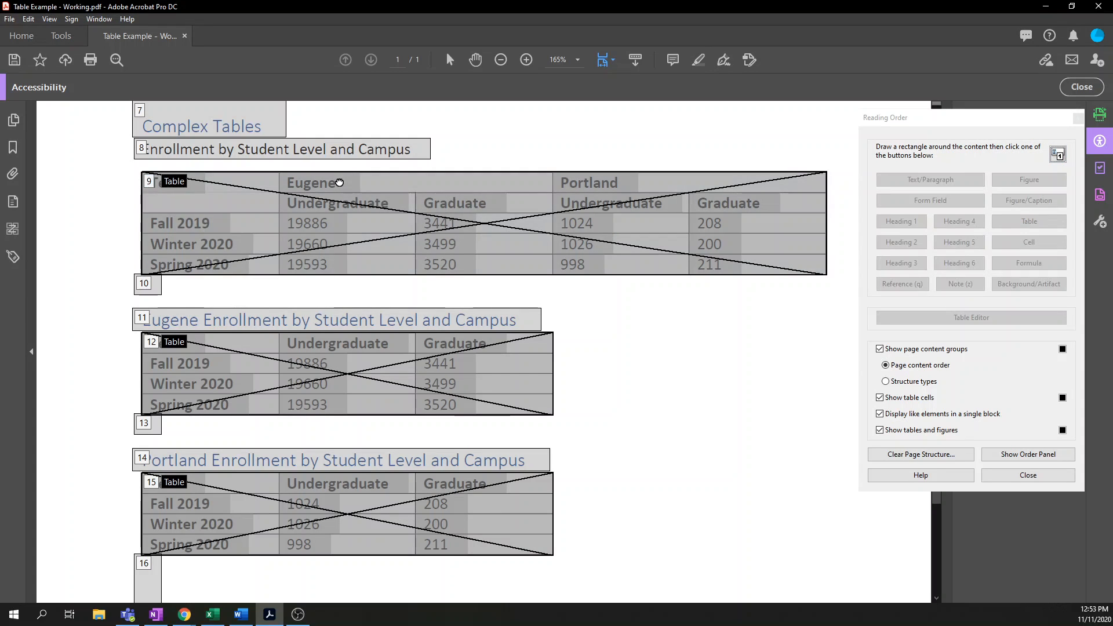
pyautogui.click(341, 182)
pyautogui.click(934, 316)
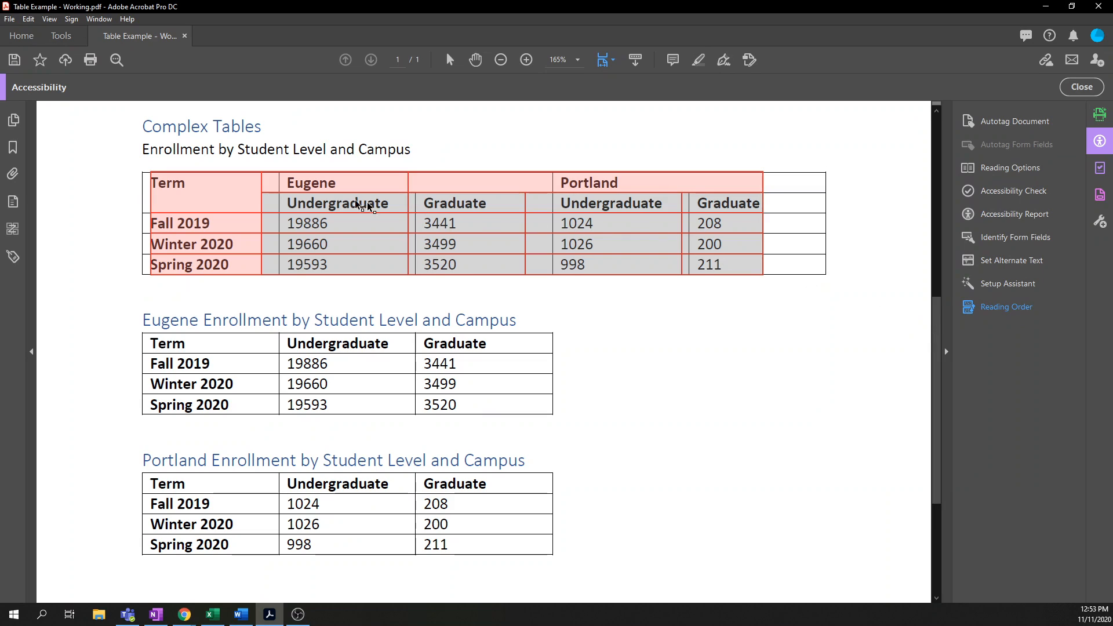
# Step: Set the complex table's Eugene header cell to Column scope with a column span of 2, and accept the span change
pyautogui.rightClick(334, 185)
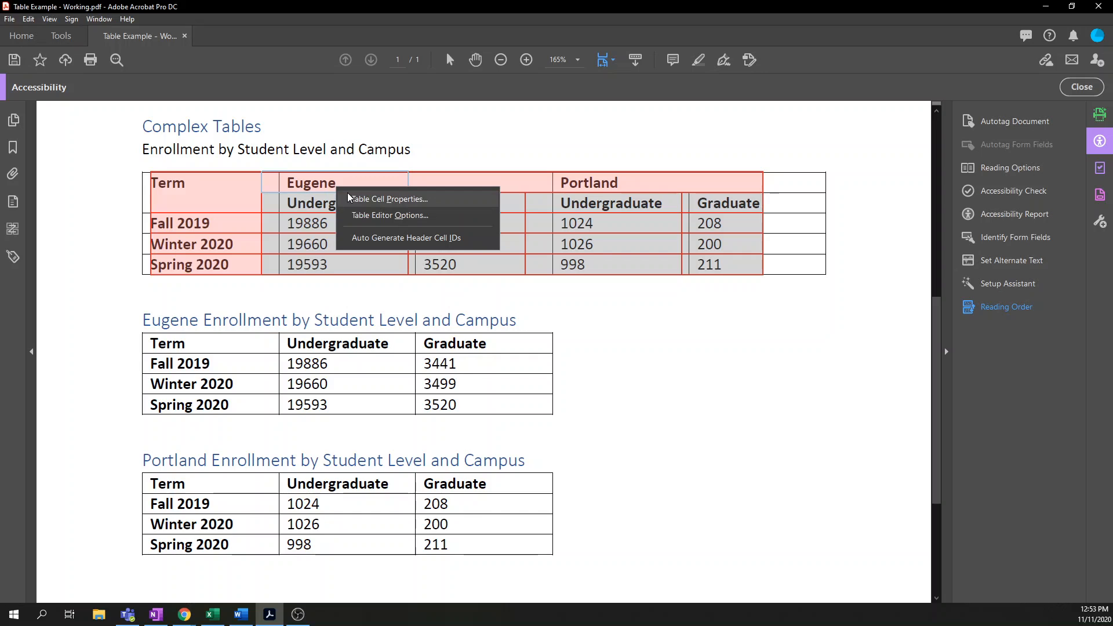
pyautogui.click(348, 197)
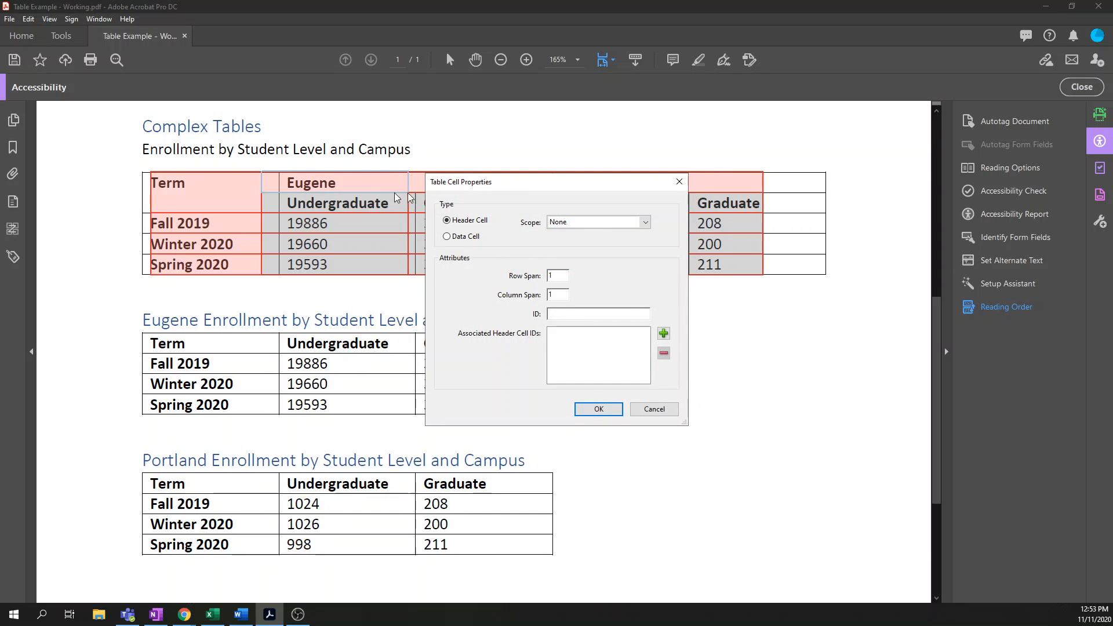
pyautogui.click(590, 224)
pyautogui.click(591, 244)
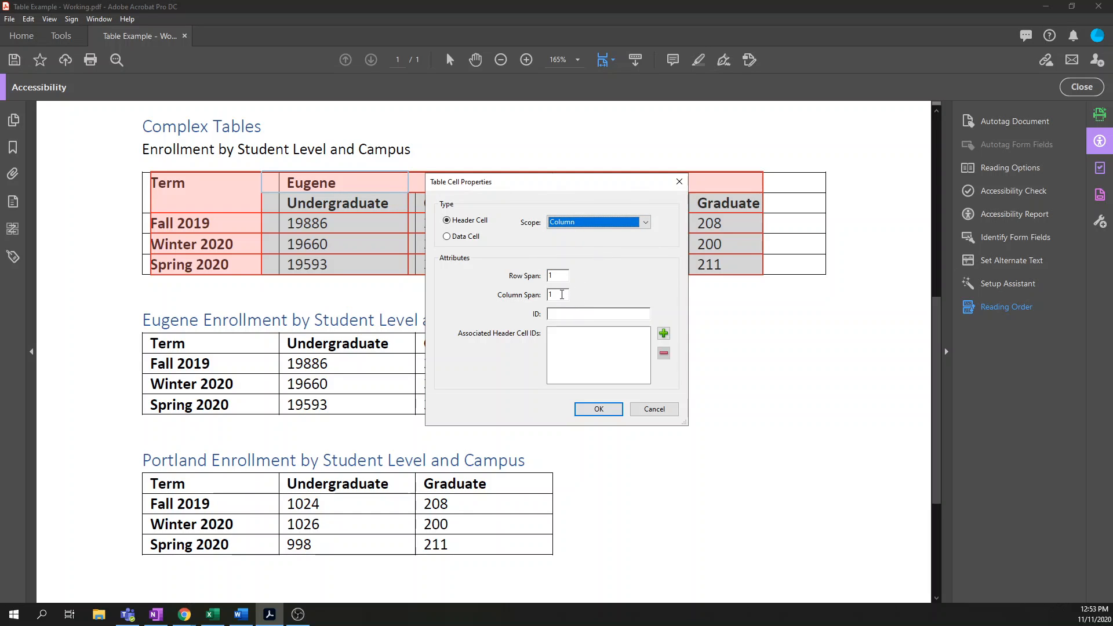
pyautogui.moveTo(524, 187); pyautogui.dragTo(614, 260)
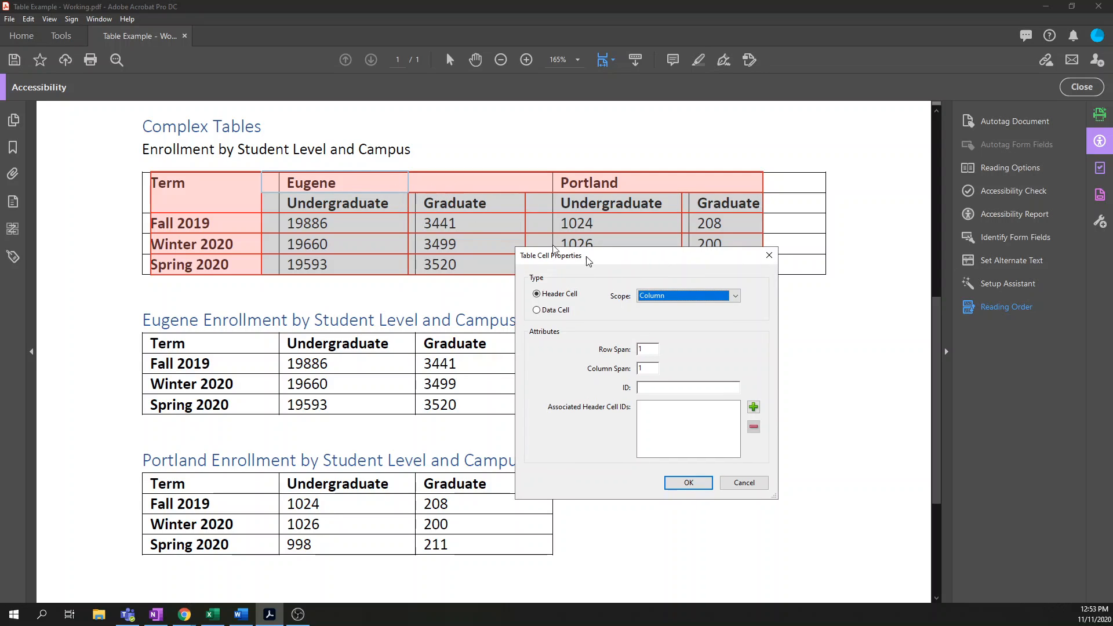
pyautogui.moveTo(654, 370); pyautogui.dragTo(637, 375)
pyautogui.write('2')
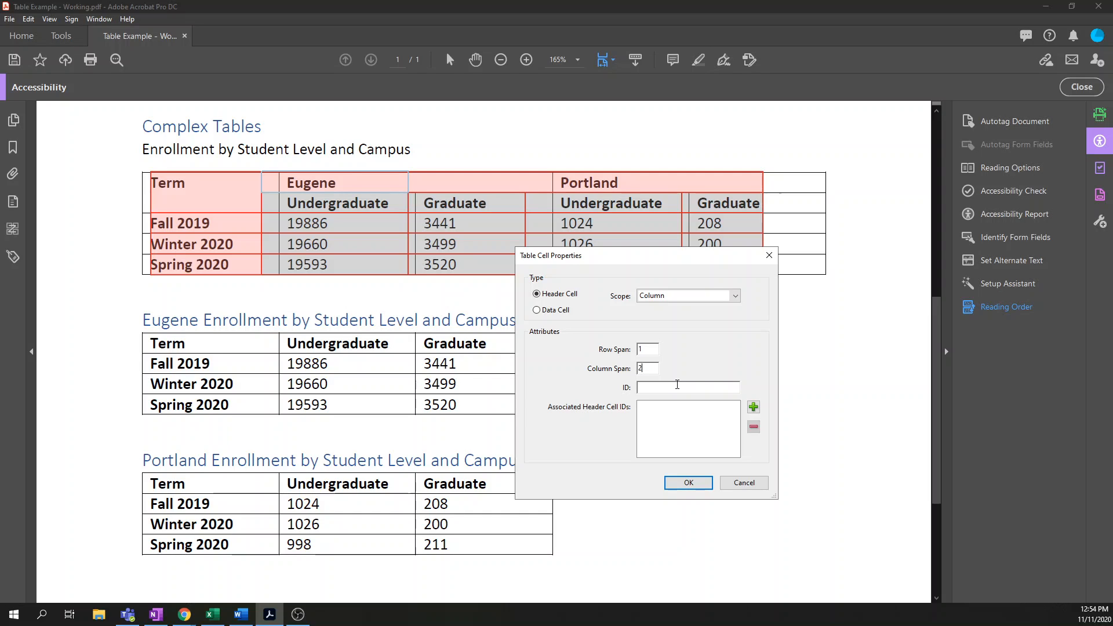
pyautogui.click(686, 483)
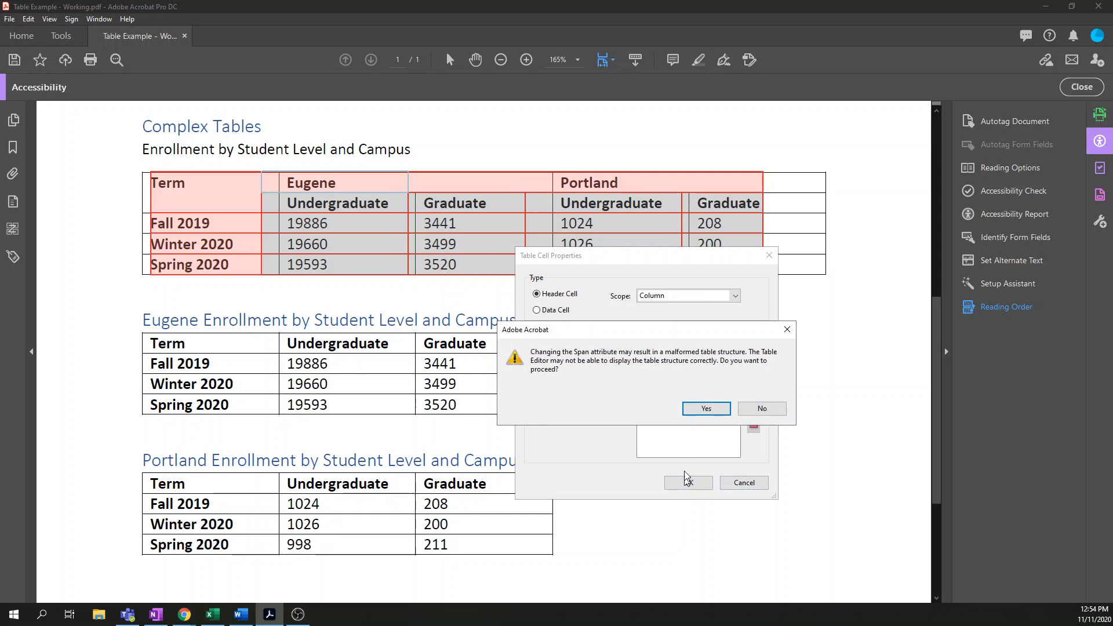
pyautogui.click(700, 409)
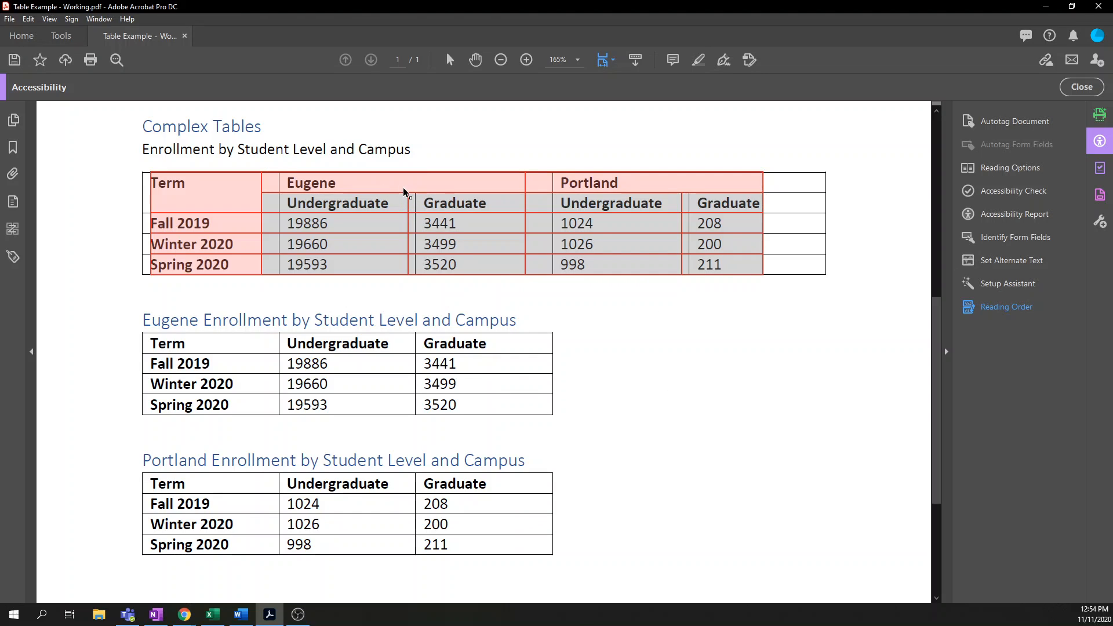
# Step: Set the complex table's Portland header cell to Column scope with a column span of 2, and accept the span change
pyautogui.rightClick(600, 182)
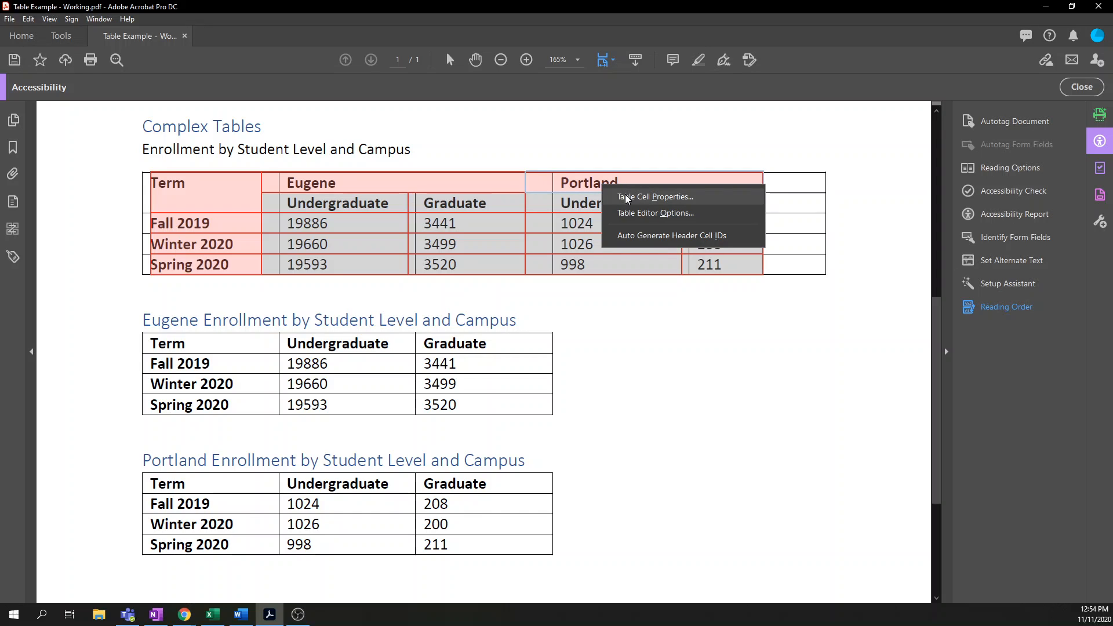
pyautogui.click(626, 197)
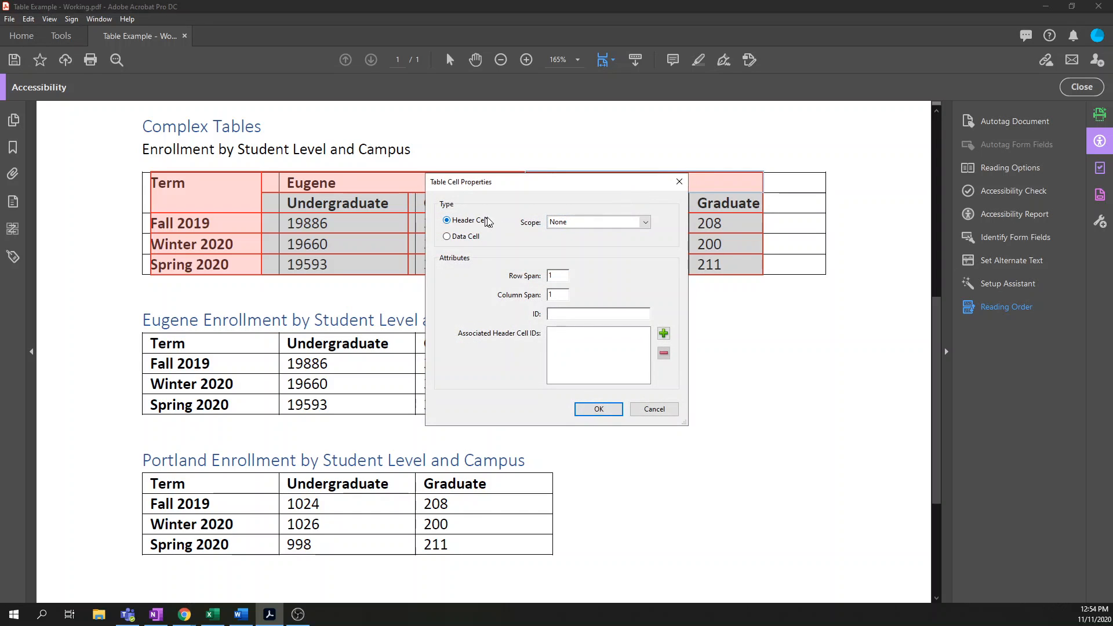
pyautogui.click(599, 223)
pyautogui.click(599, 249)
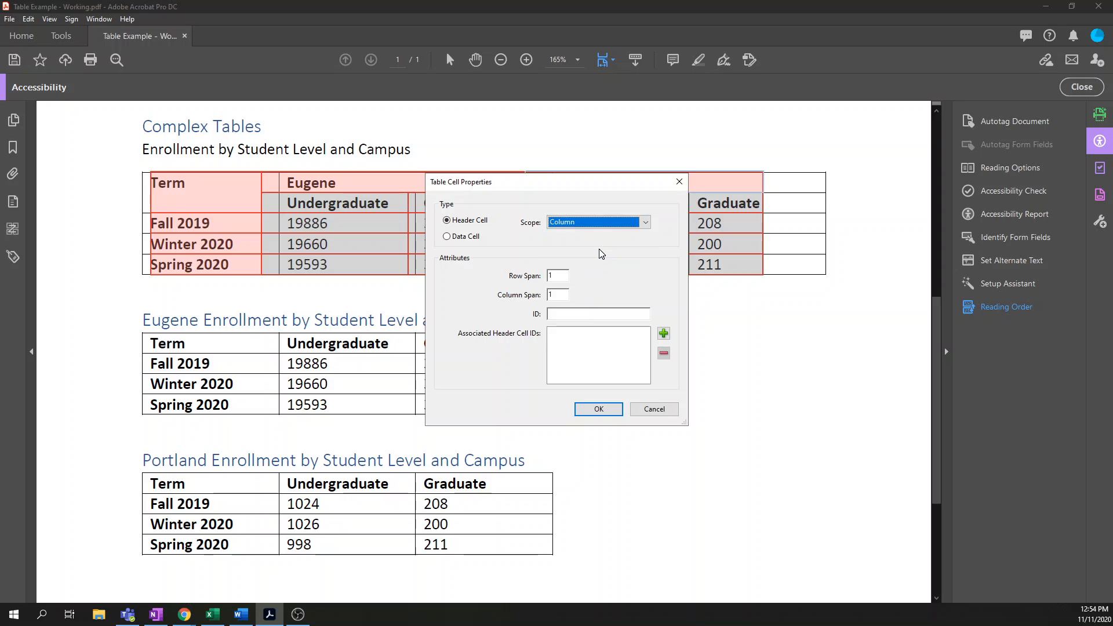
pyautogui.doubleClick(560, 294)
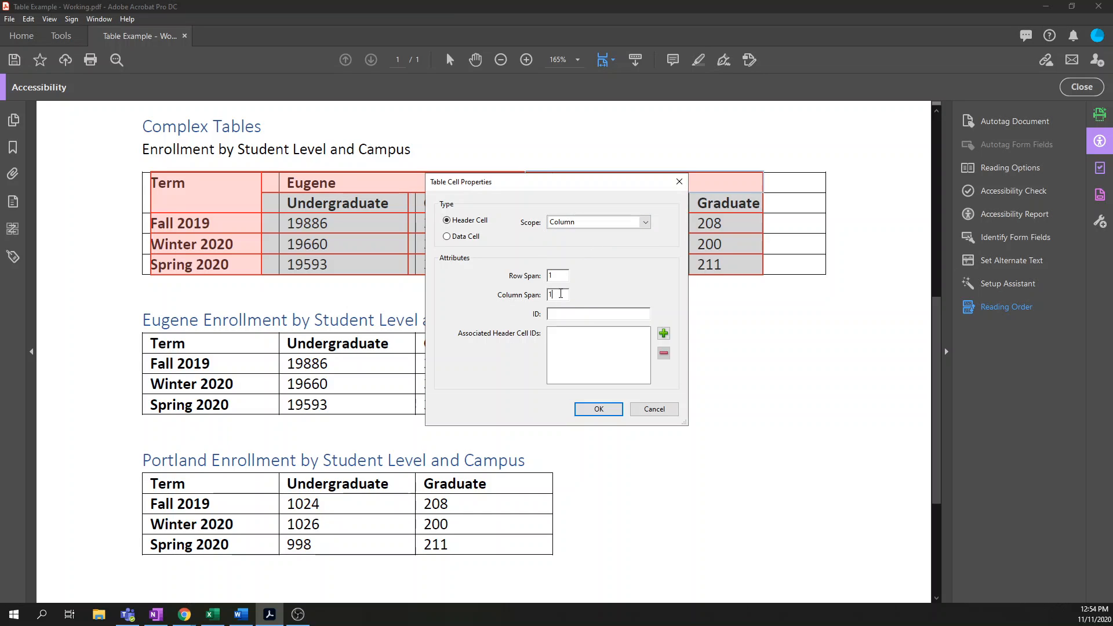
pyautogui.write('2')
pyautogui.click(599, 411)
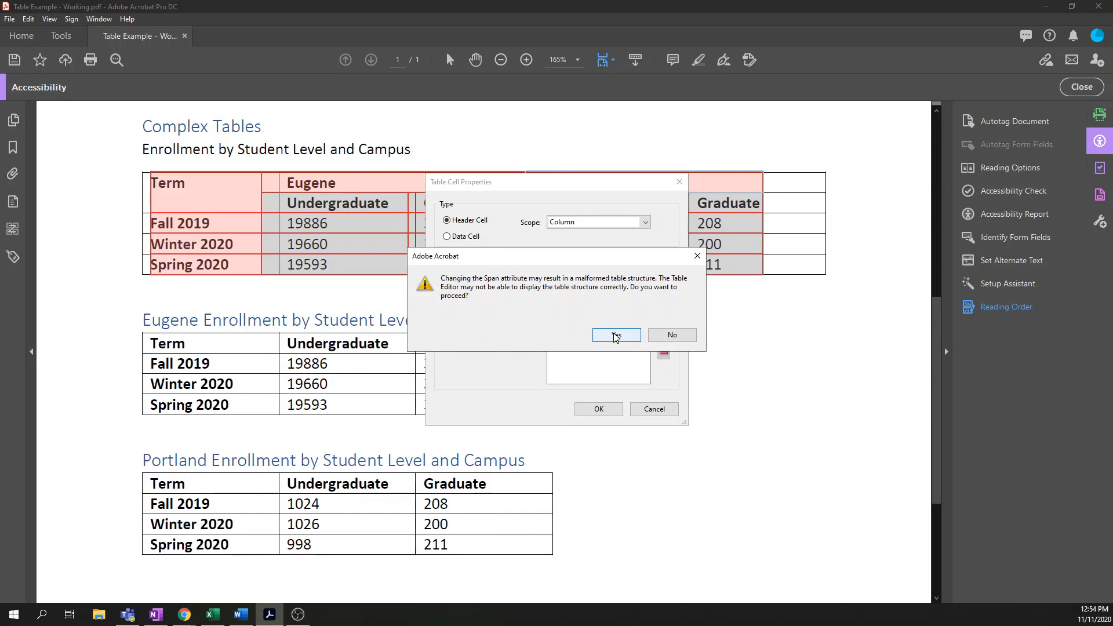
pyautogui.click(615, 336)
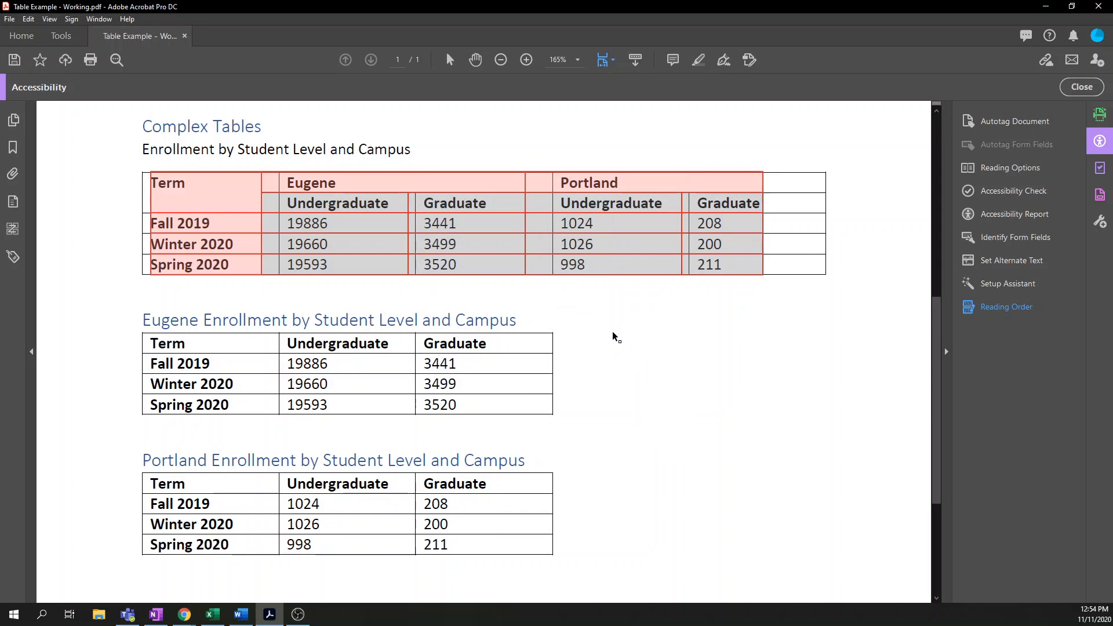
# Step: Make the four Undergraduate and Graduate cells in the complex table's second row header cells with Column scope
pyautogui.click(341, 201)
pyautogui.moveTo(340, 201); pyautogui.dragTo(703, 207)
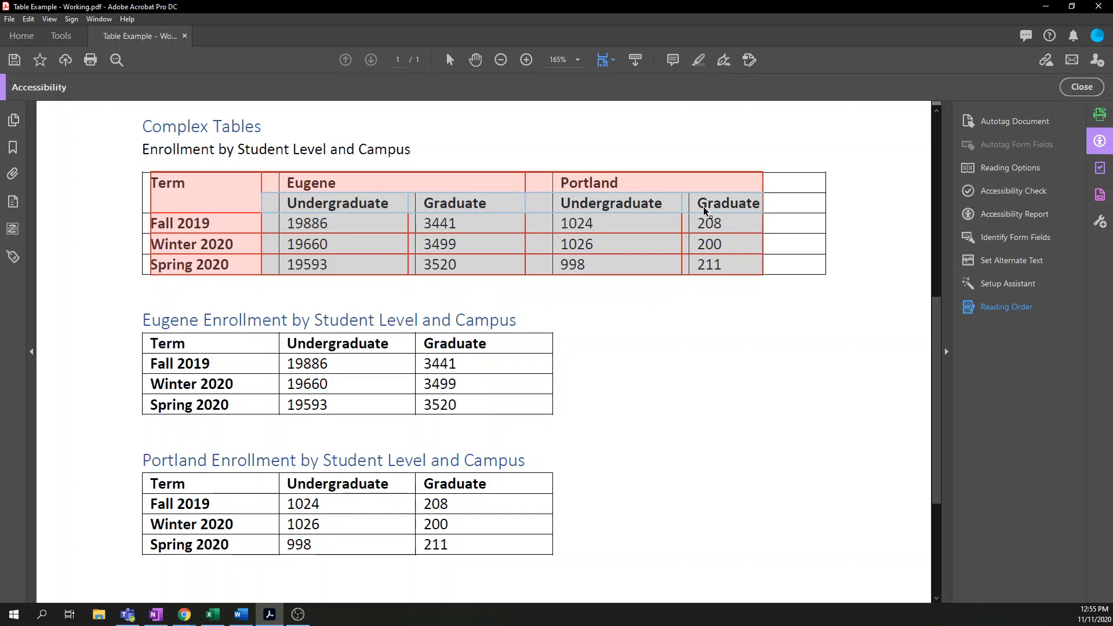
pyautogui.rightClick(371, 205)
pyautogui.click(387, 215)
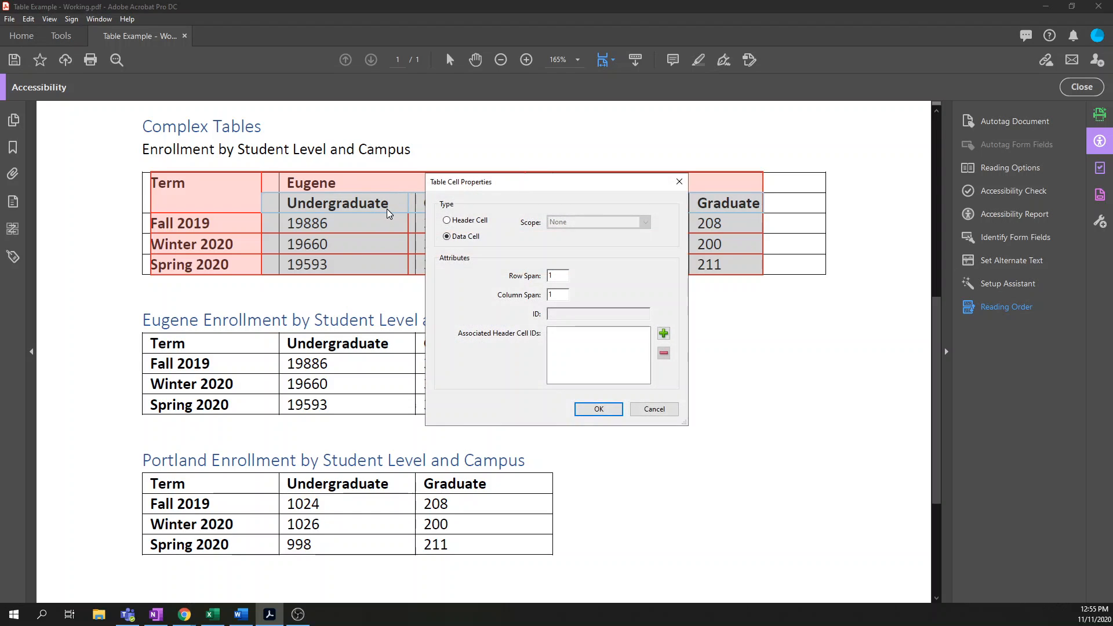
pyautogui.click(469, 226)
pyautogui.click(619, 221)
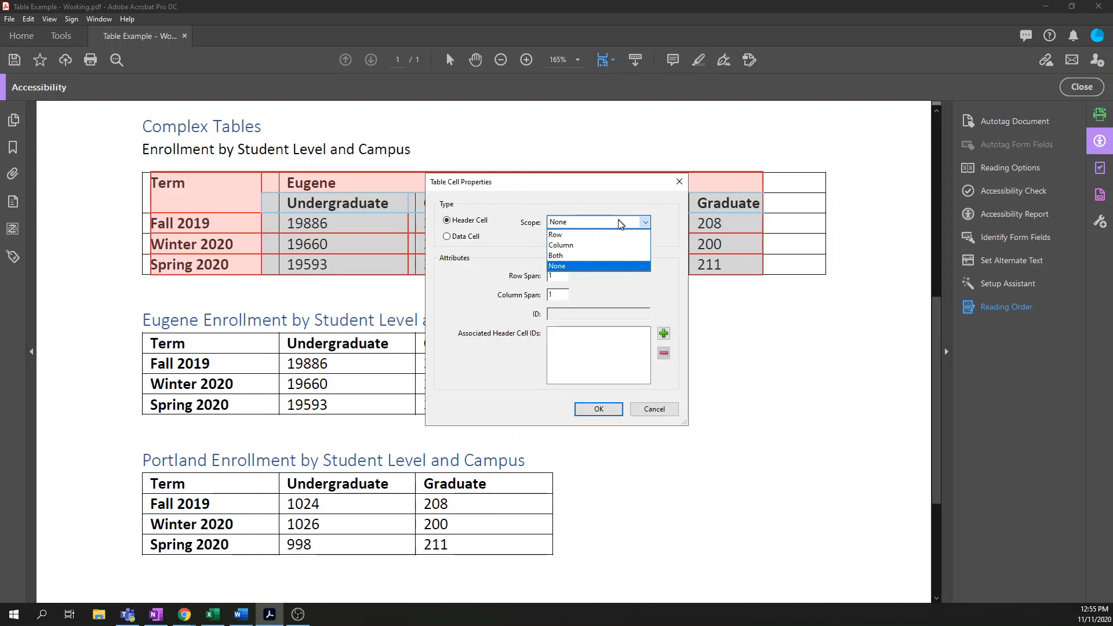
pyautogui.click(602, 246)
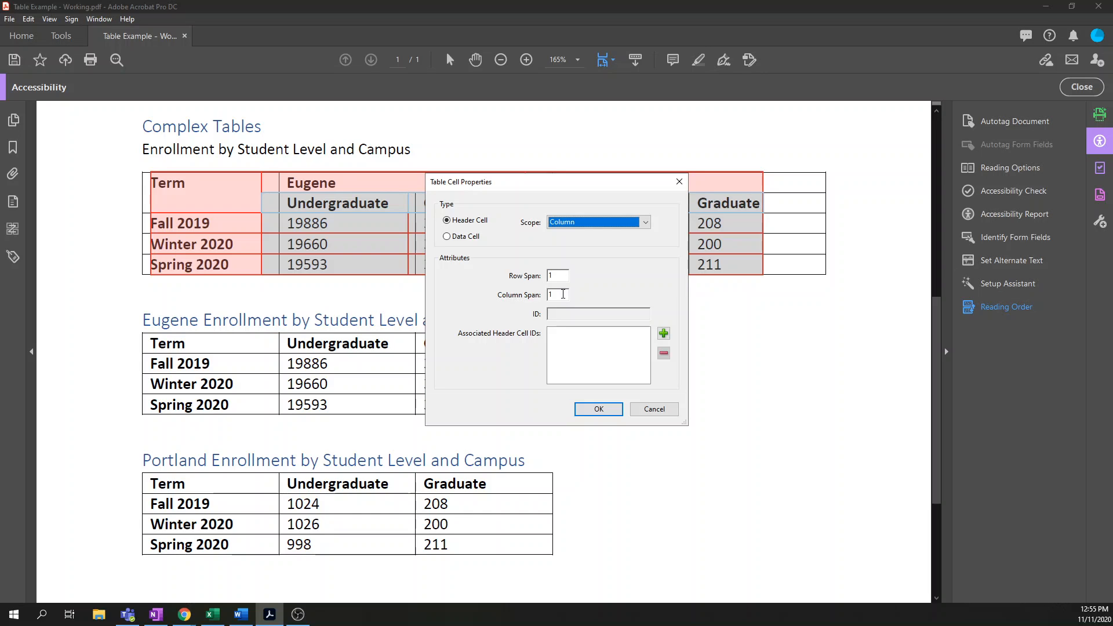
pyautogui.click(611, 410)
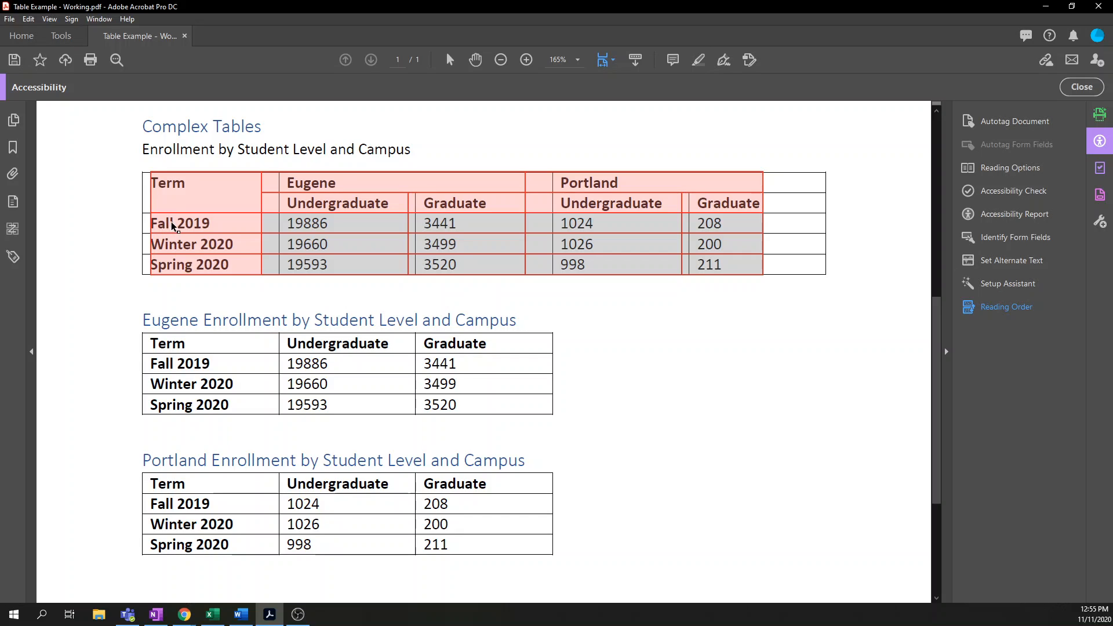
# Step: Set the scope of the Fall 2019, Winter 2020 and Spring 2020 header cells in the complex table to Row
pyautogui.moveTo(177, 225); pyautogui.dragTo(182, 270)
pyautogui.rightClick(182, 270)
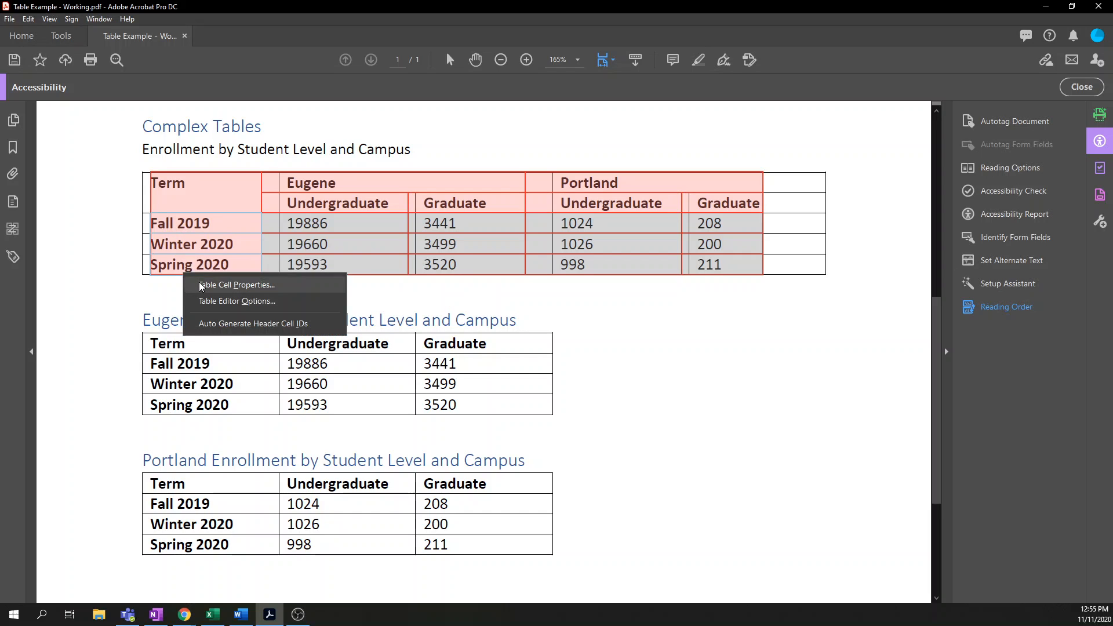
pyautogui.click(200, 283)
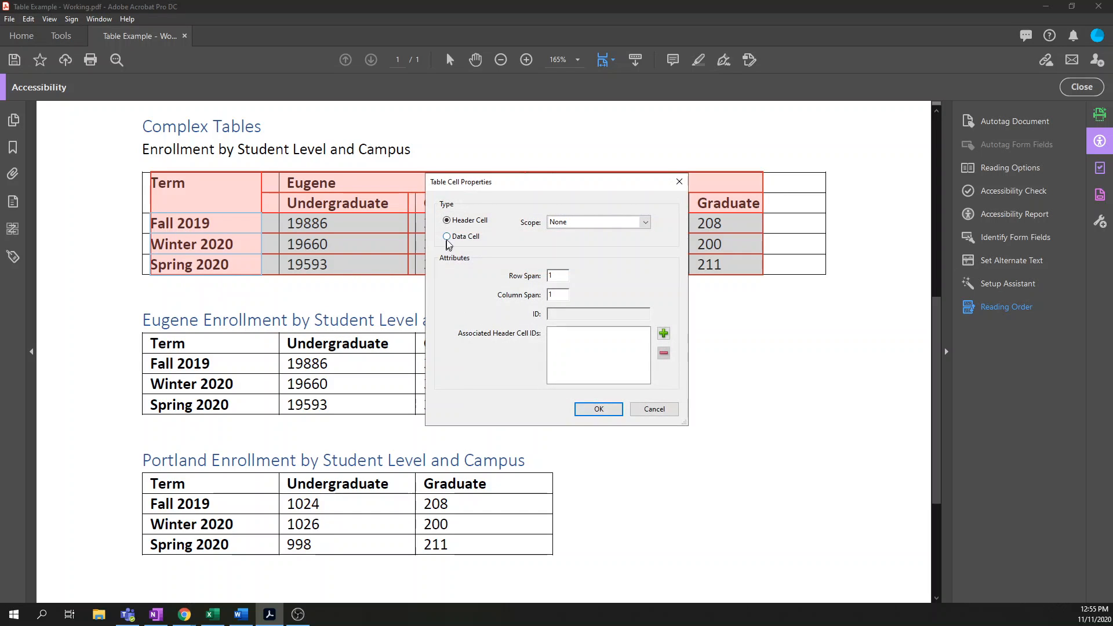
pyautogui.click(574, 224)
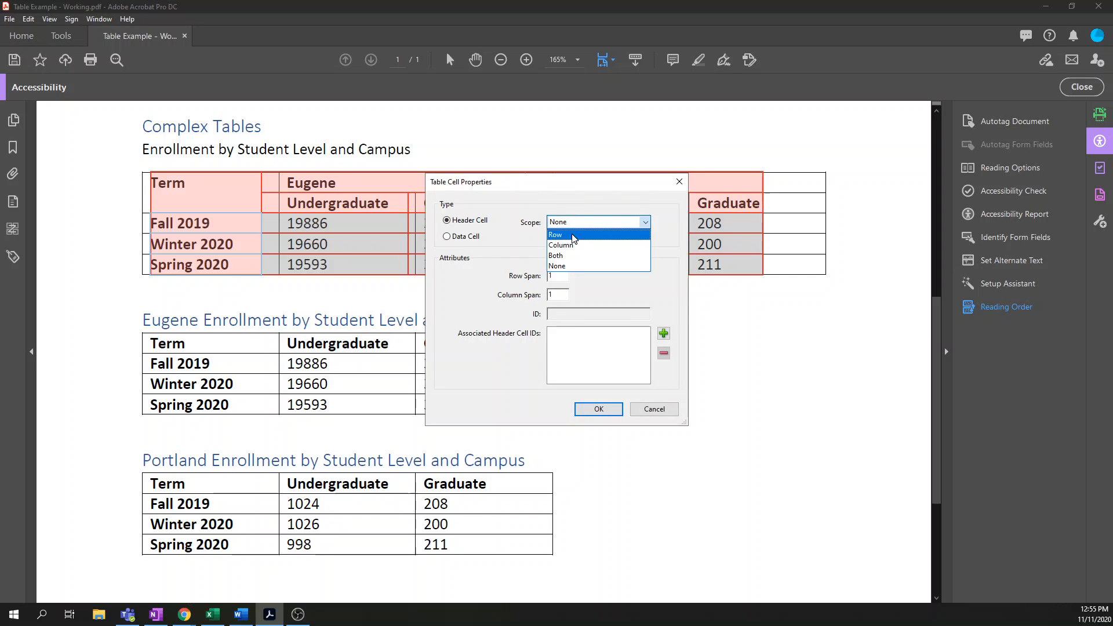
pyautogui.click(575, 235)
pyautogui.click(599, 408)
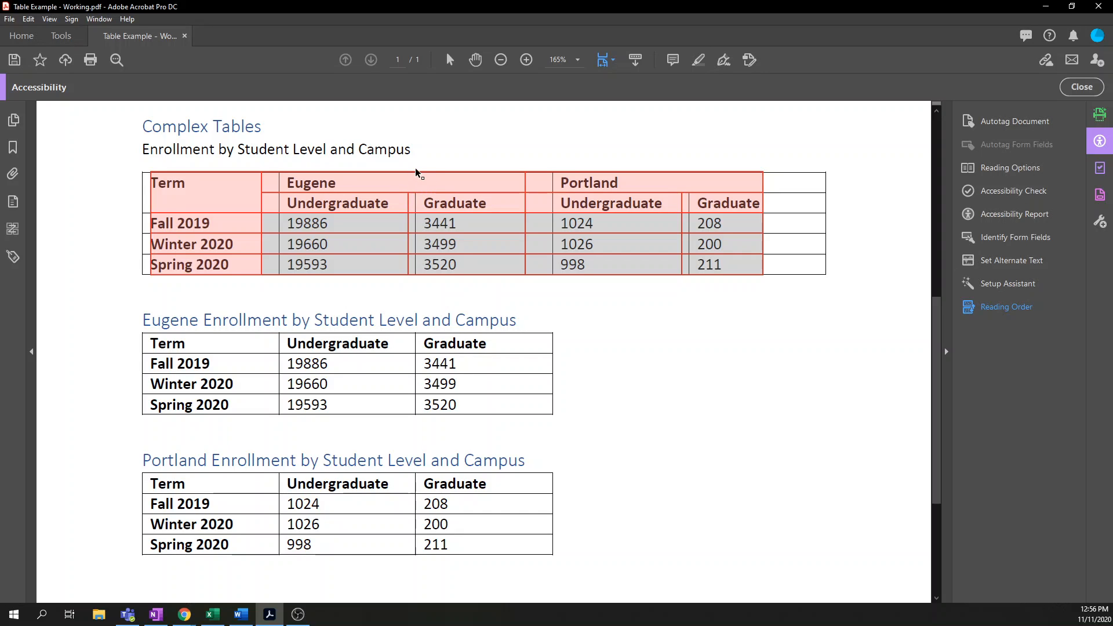
# Step: Assign the ID "e" to the Eugene header cell in the complex table
pyautogui.rightClick(389, 183)
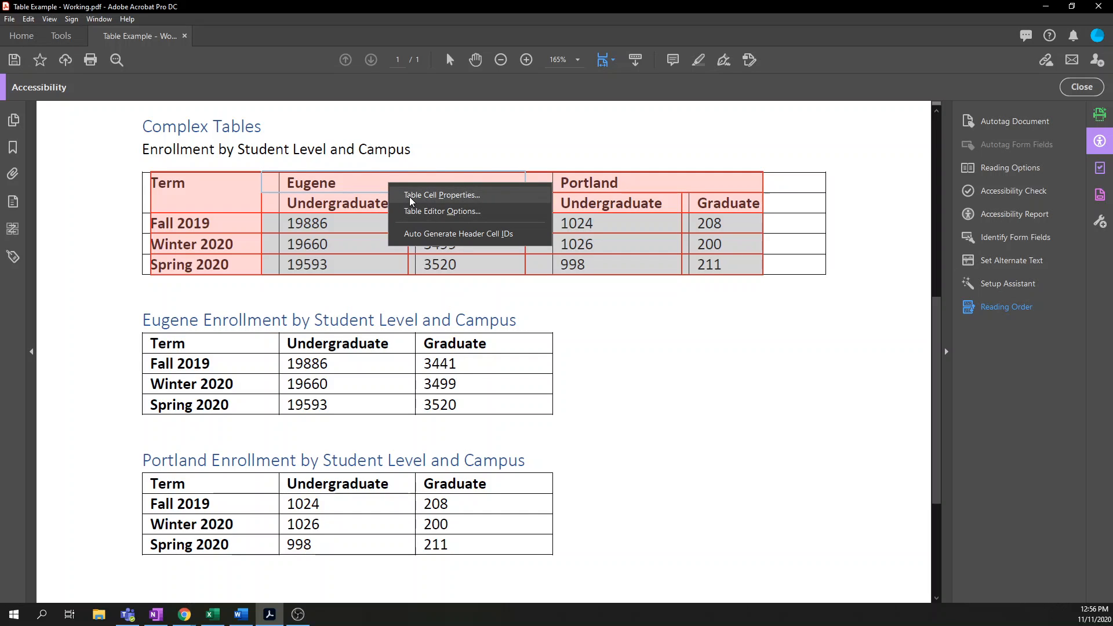
pyautogui.click(409, 198)
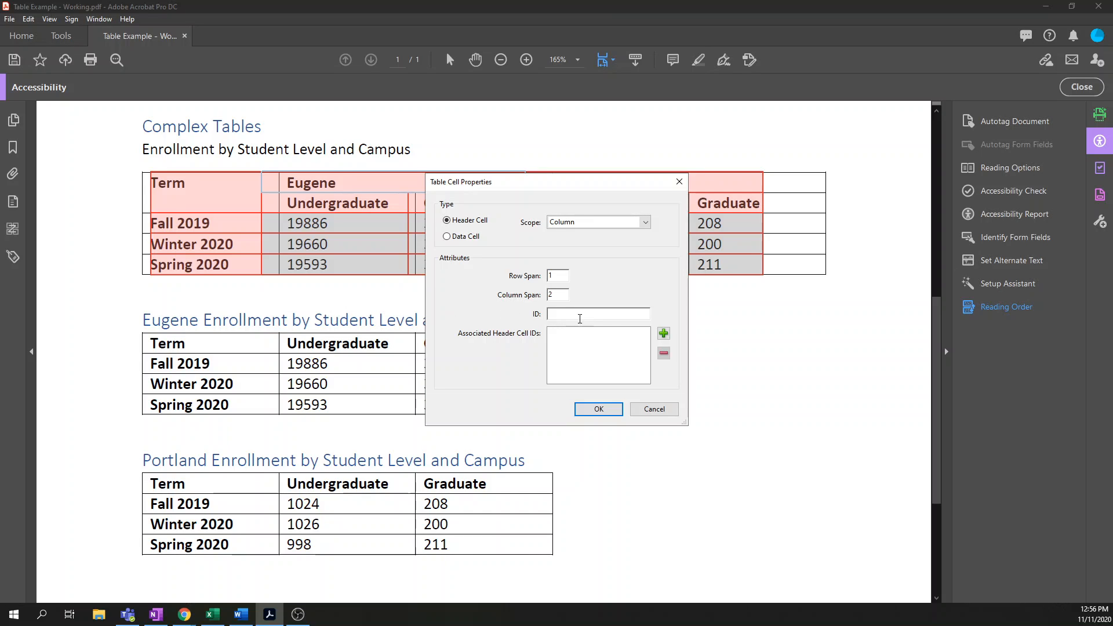
pyautogui.write('e')
pyautogui.click(597, 410)
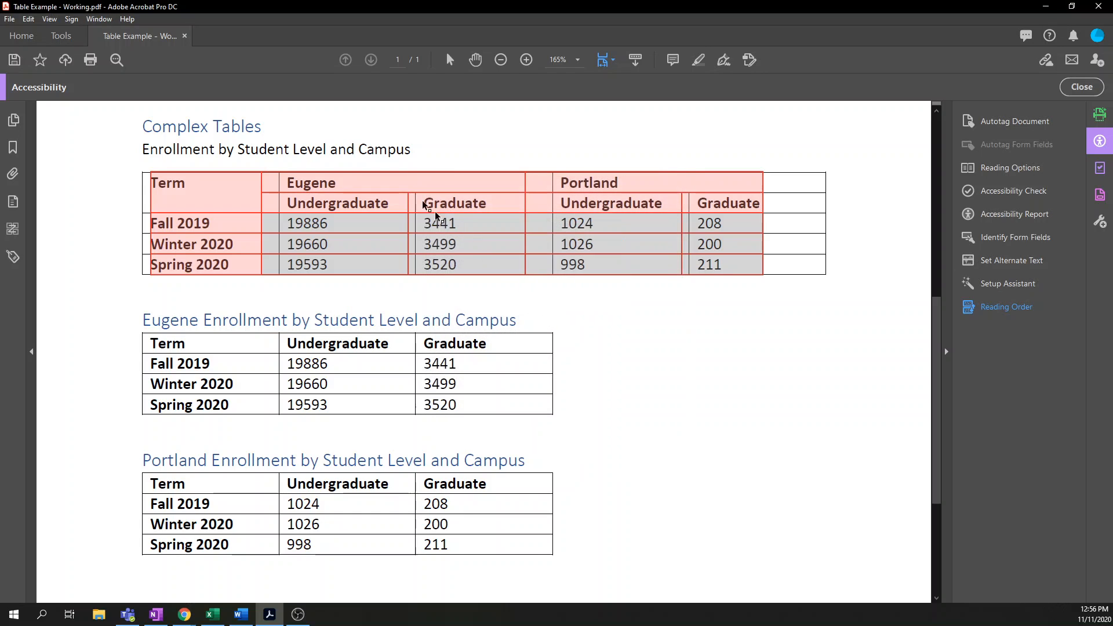
# Step: Assign the ID "p" to the Portland header cell in the complex table
pyautogui.rightClick(586, 184)
pyautogui.click(596, 190)
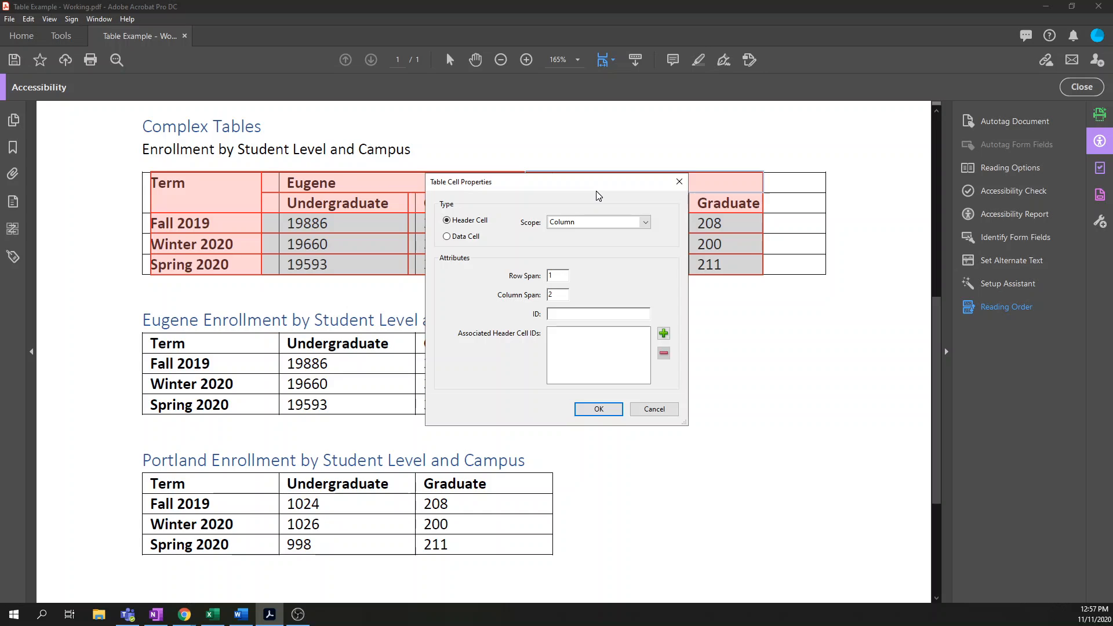
pyautogui.click(574, 314)
pyautogui.write('p')
pyautogui.click(599, 409)
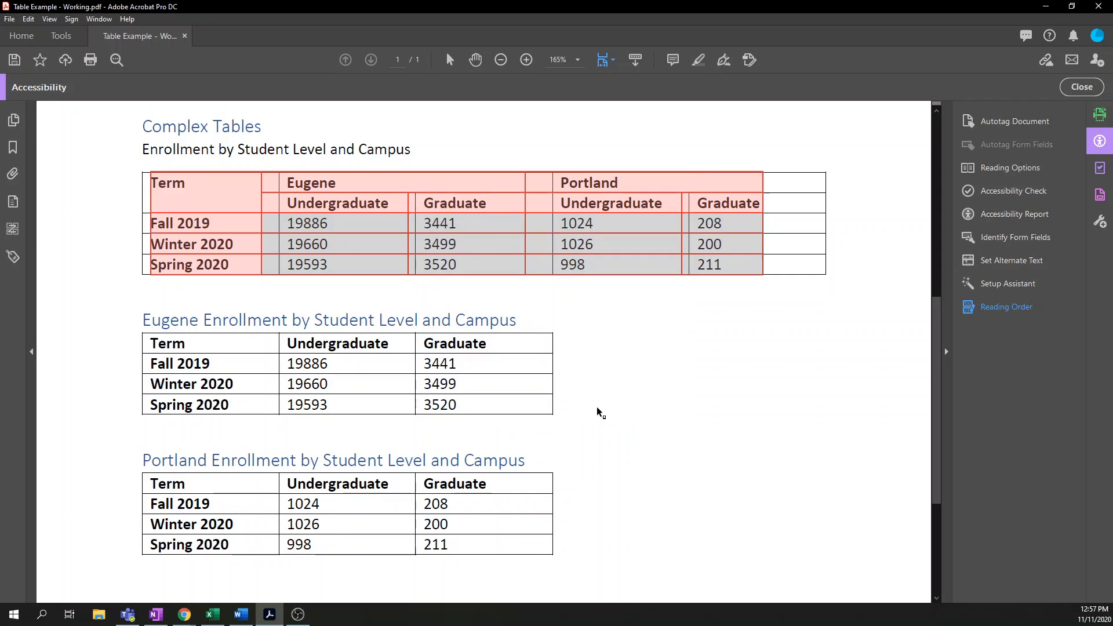
# Step: Assign the ID "eu" to the Undergraduate header cell under Eugene in the complex table
pyautogui.rightClick(351, 203)
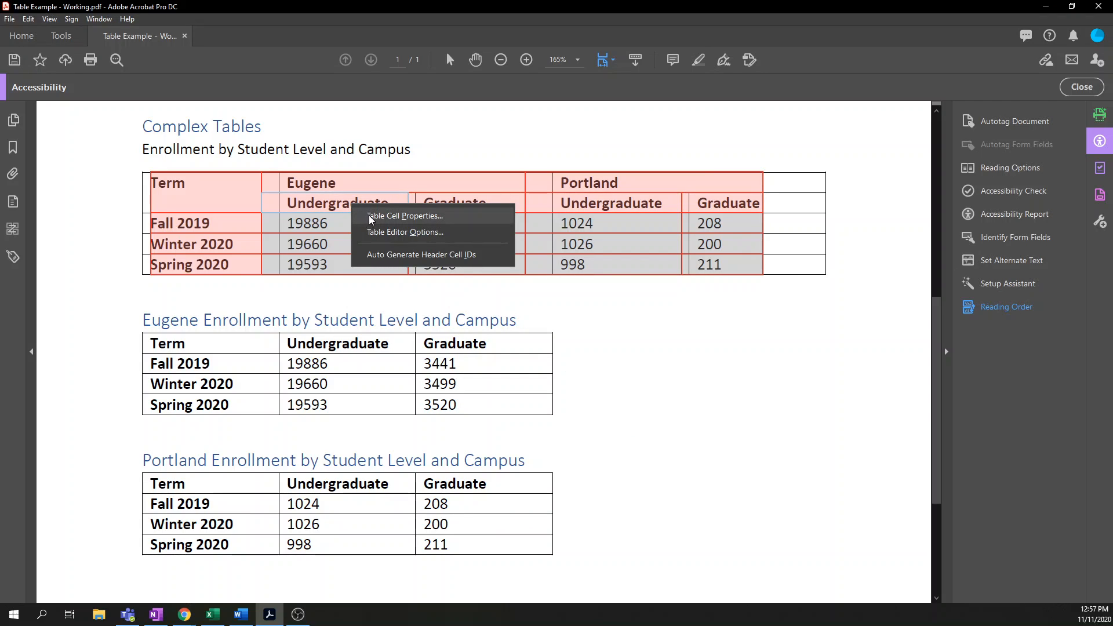
pyautogui.click(370, 216)
pyautogui.click(569, 314)
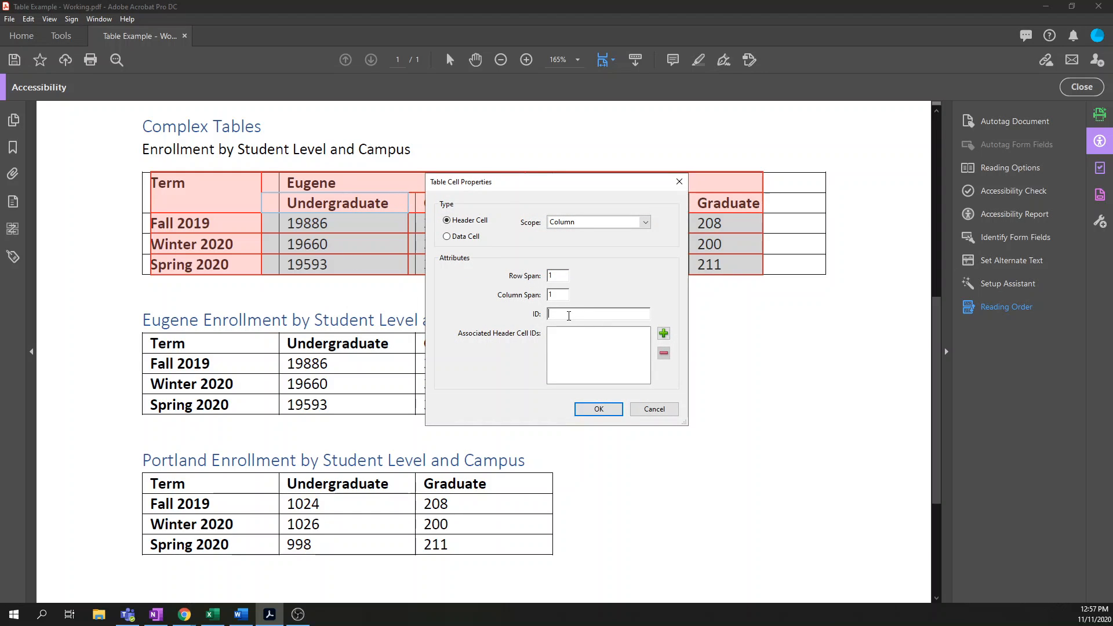
pyautogui.write('eu')
pyautogui.click(599, 409)
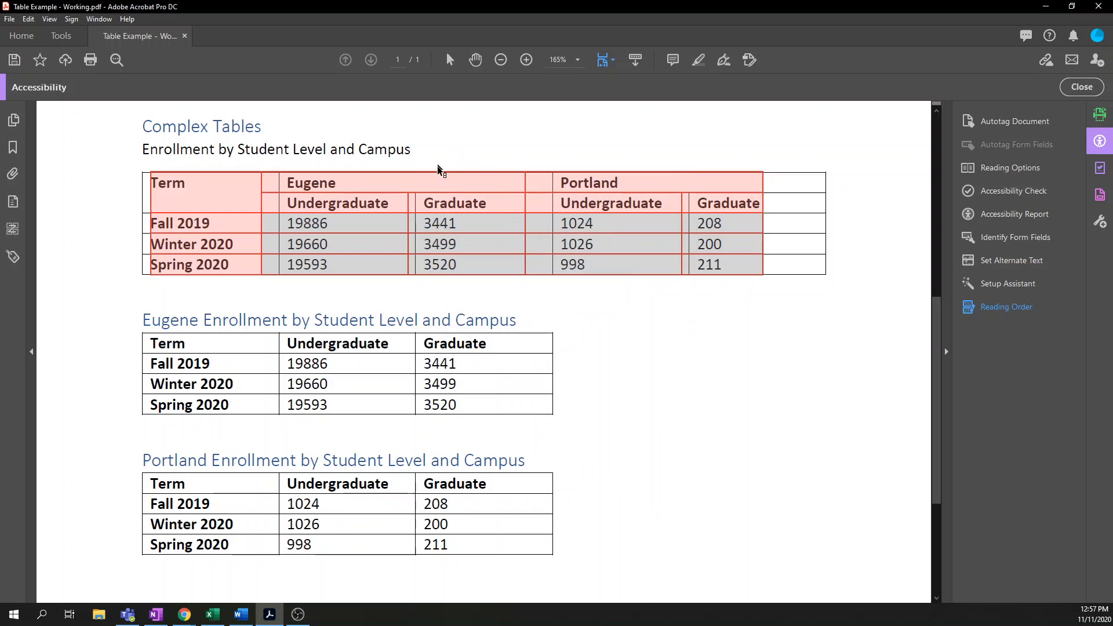
# Step: Assign the ID "eg" to the Graduate header cell under Eugene in the complex table
pyautogui.rightClick(448, 213)
pyautogui.click(468, 221)
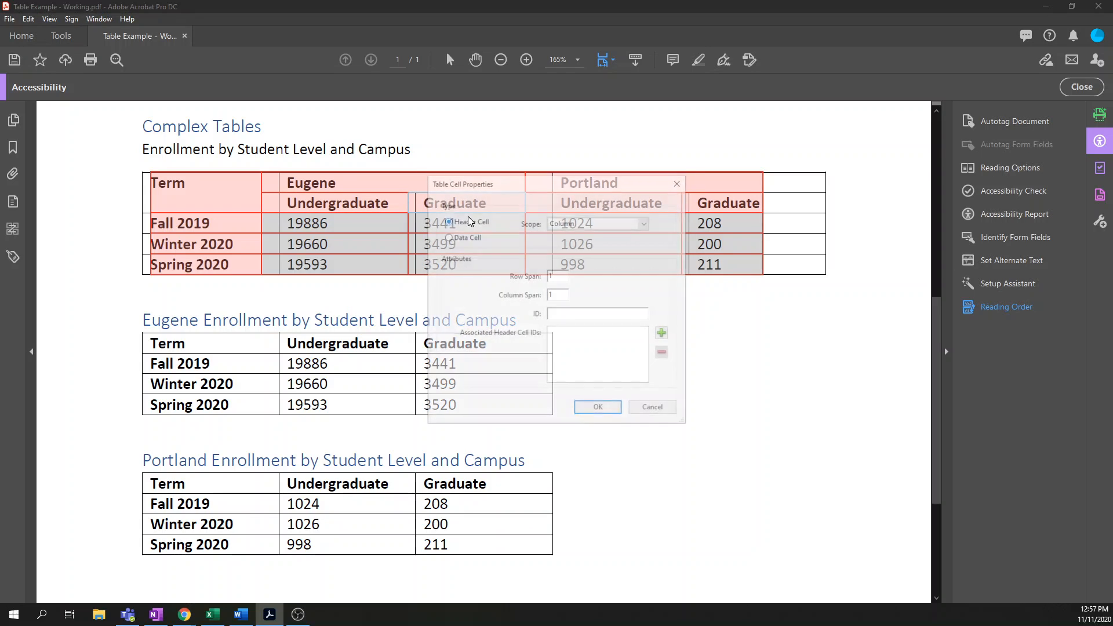
pyautogui.click(547, 313)
pyautogui.write('eg')
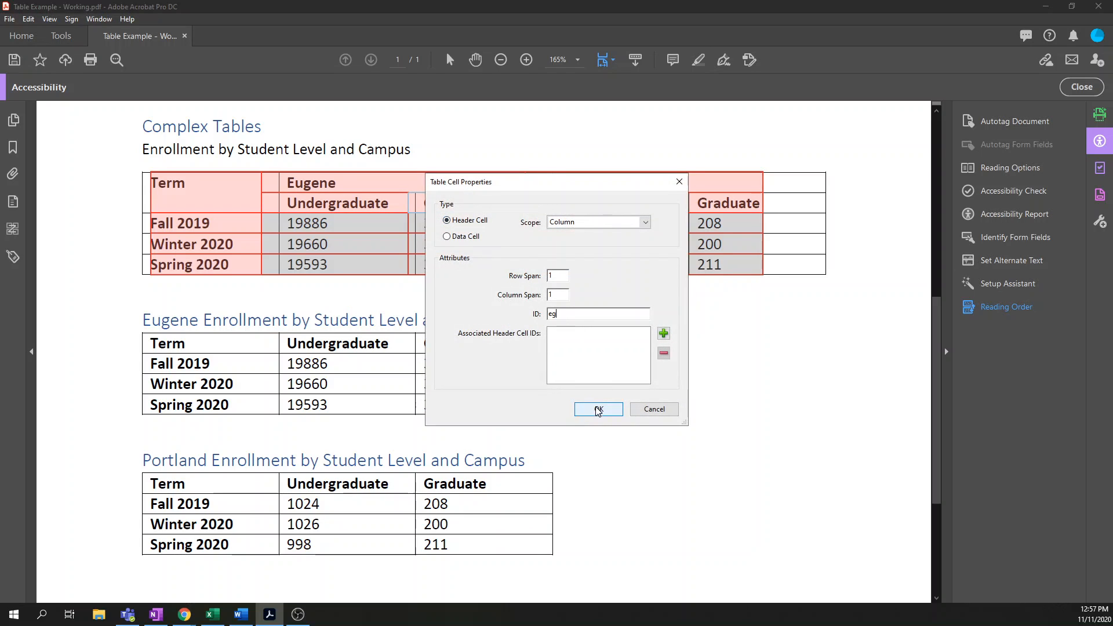
pyautogui.click(598, 409)
# Step: Assign the ID "pu" to the Undergraduate header cell under Portland in the complex table
pyautogui.rightClick(595, 209)
pyautogui.click(598, 212)
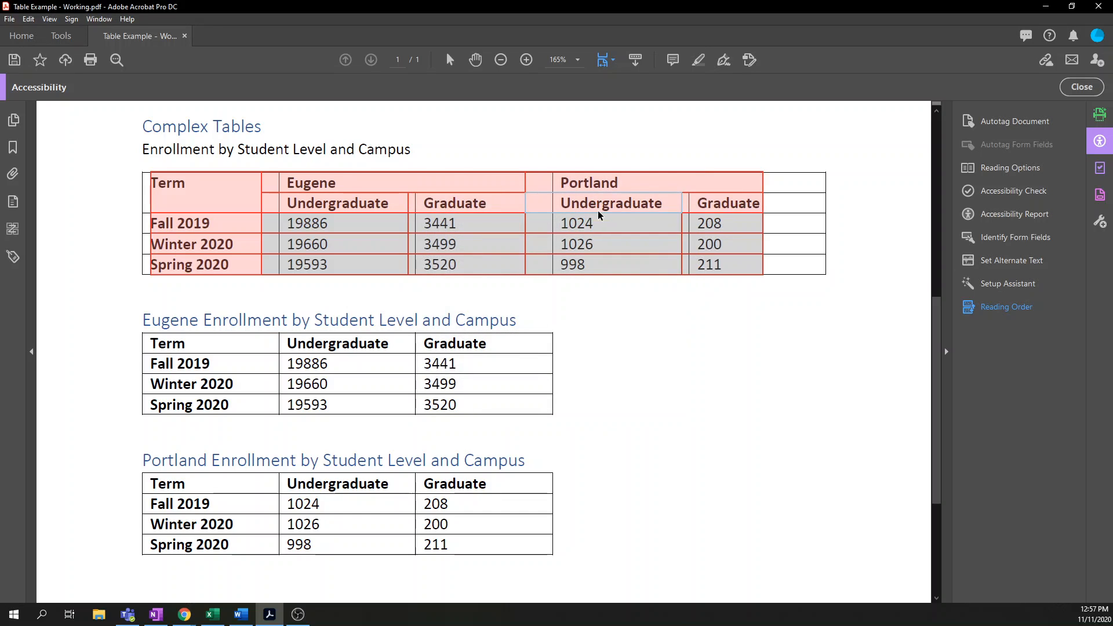
pyautogui.click(570, 314)
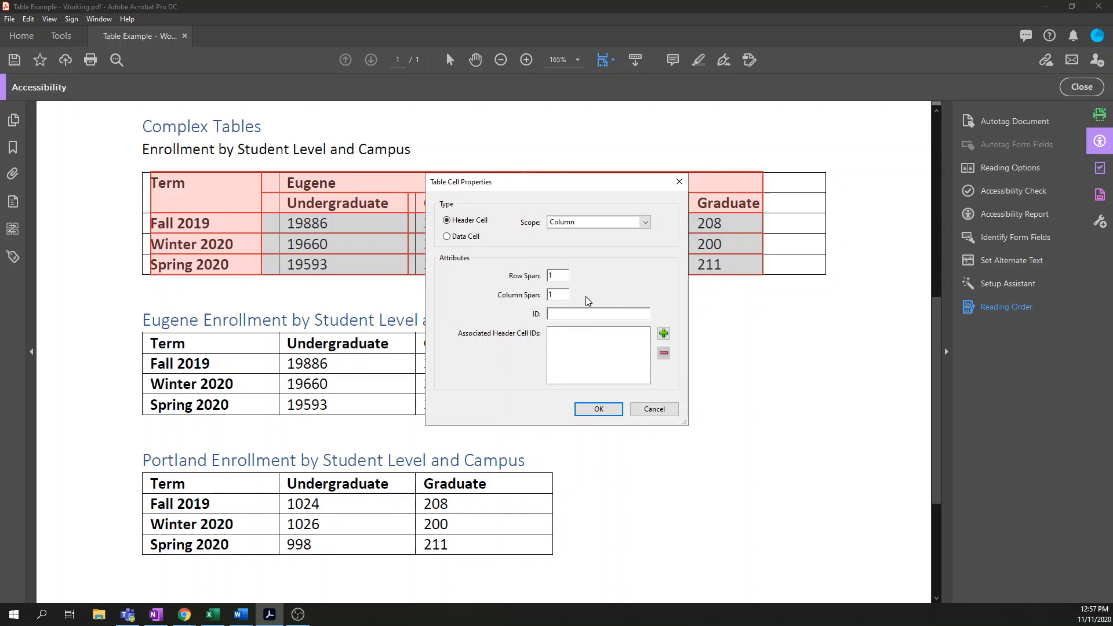
pyautogui.write('pu')
pyautogui.click(598, 409)
# Step: Assign the ID "pg" to the Graduate header cell under Portland in the complex table
pyautogui.rightClick(728, 207)
pyautogui.click(741, 218)
pyautogui.write('pg')
pyautogui.click(600, 408)
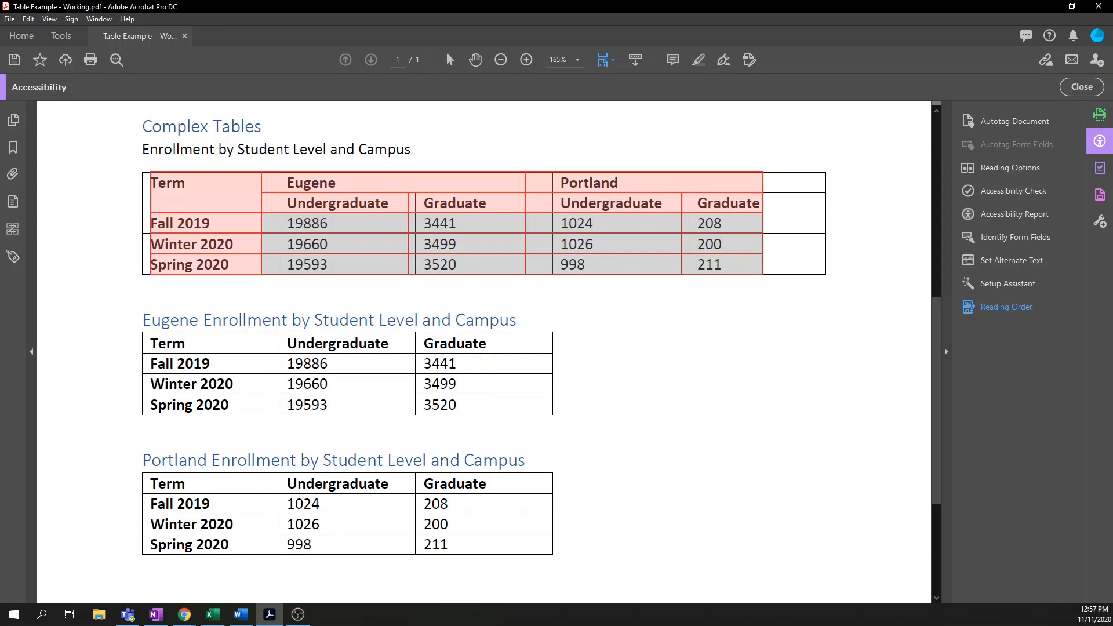
# Step: Associate the Fall 2019 Eugene Undergraduate data cell with header ID "e", auto-generating the IDs missing from other header cells
pyautogui.rightClick(316, 228)
pyautogui.click(333, 239)
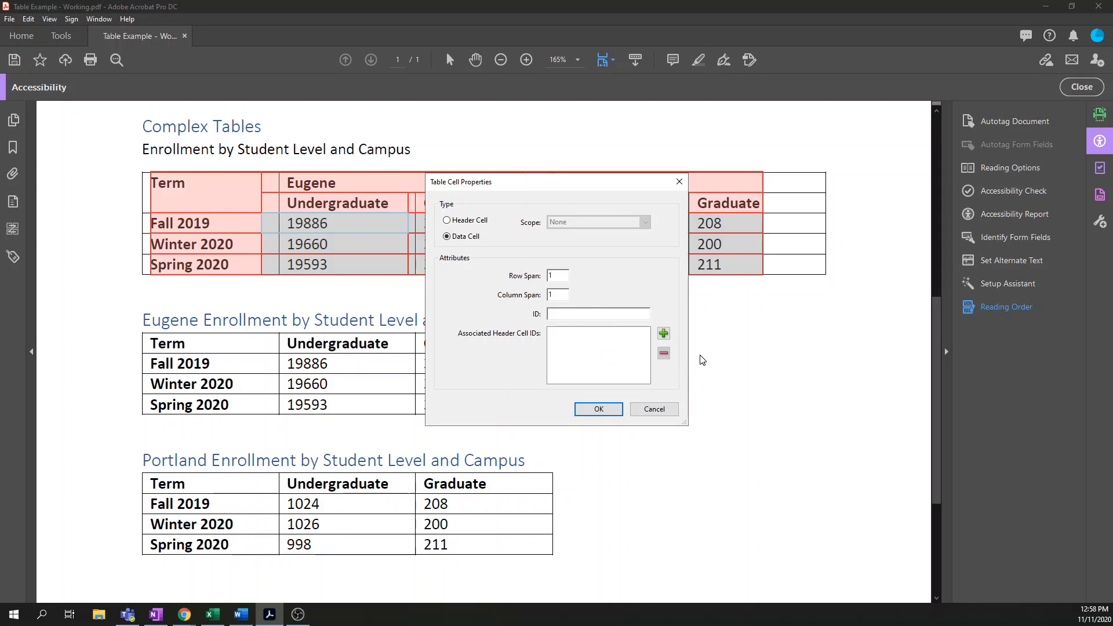
pyautogui.click(664, 335)
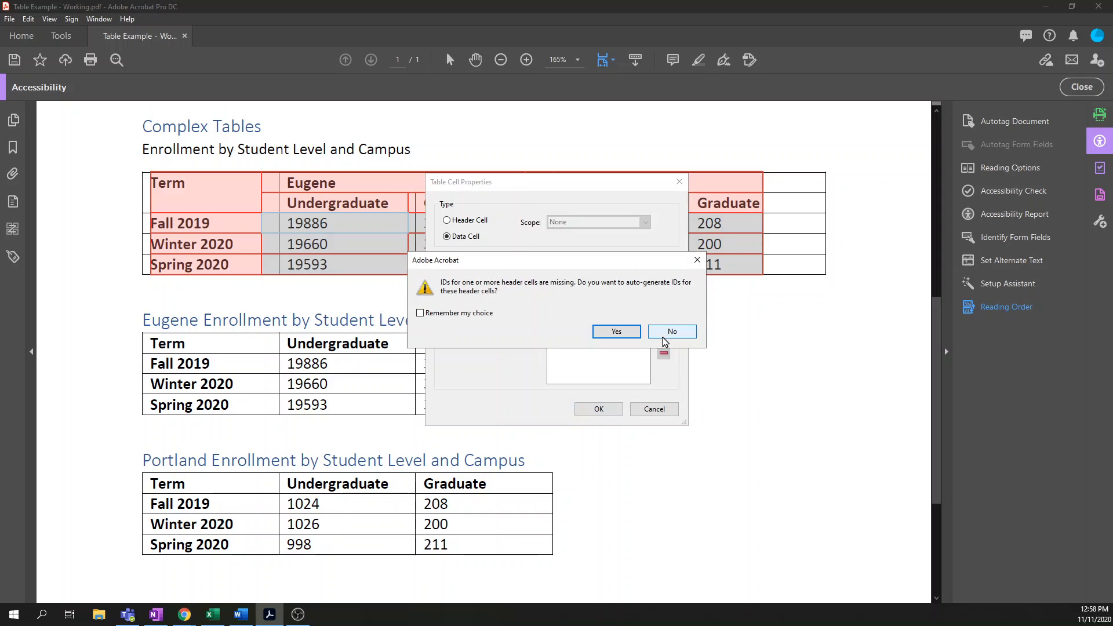
pyautogui.click(619, 332)
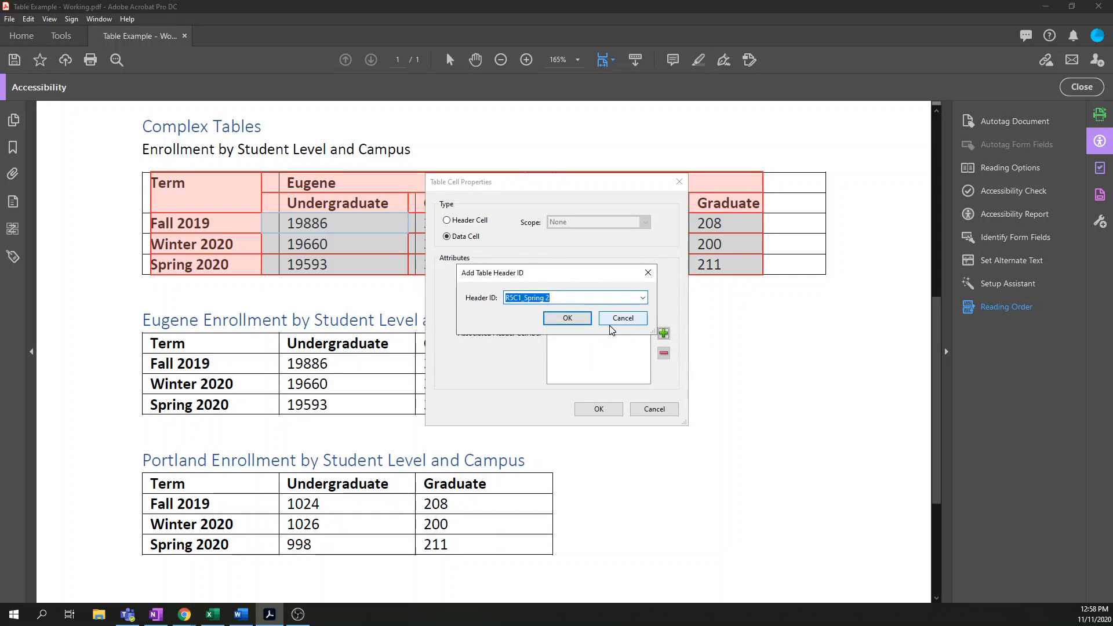
pyautogui.click(642, 299)
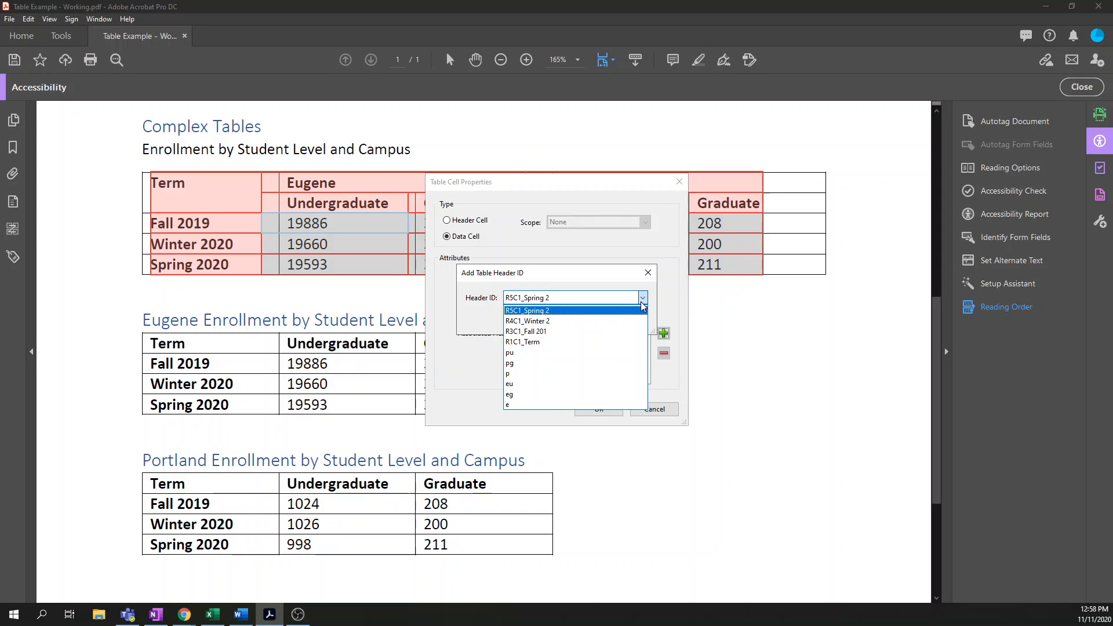
pyautogui.click(525, 404)
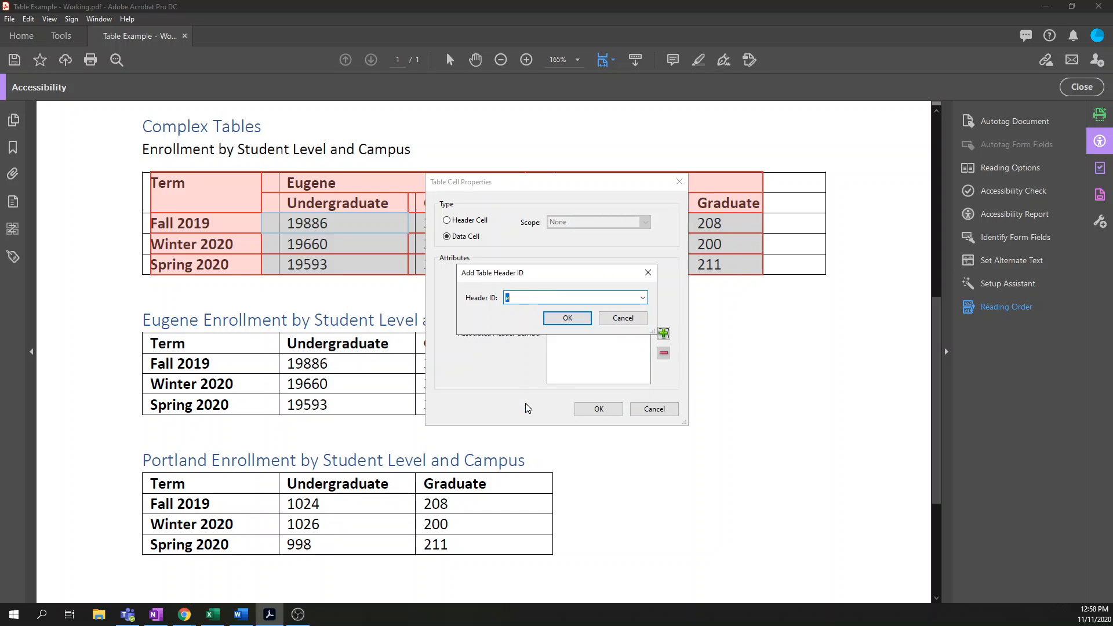
pyautogui.click(573, 319)
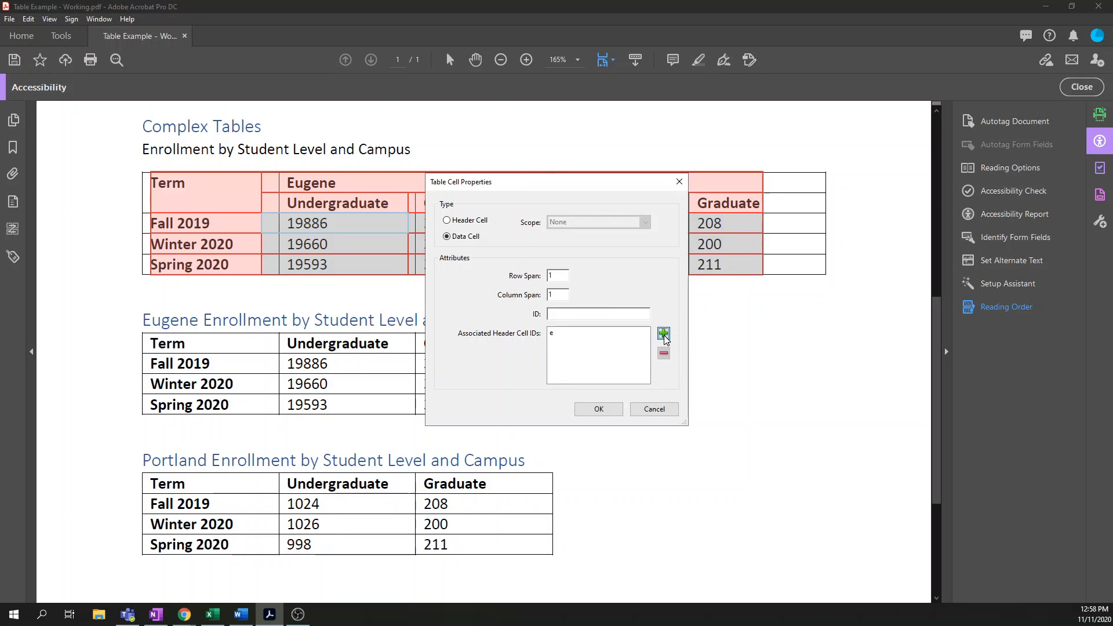
# Step: Add "eu" to the associated header IDs of the Fall 2019 Eugene Undergraduate cell and apply the cell properties
pyautogui.click(663, 335)
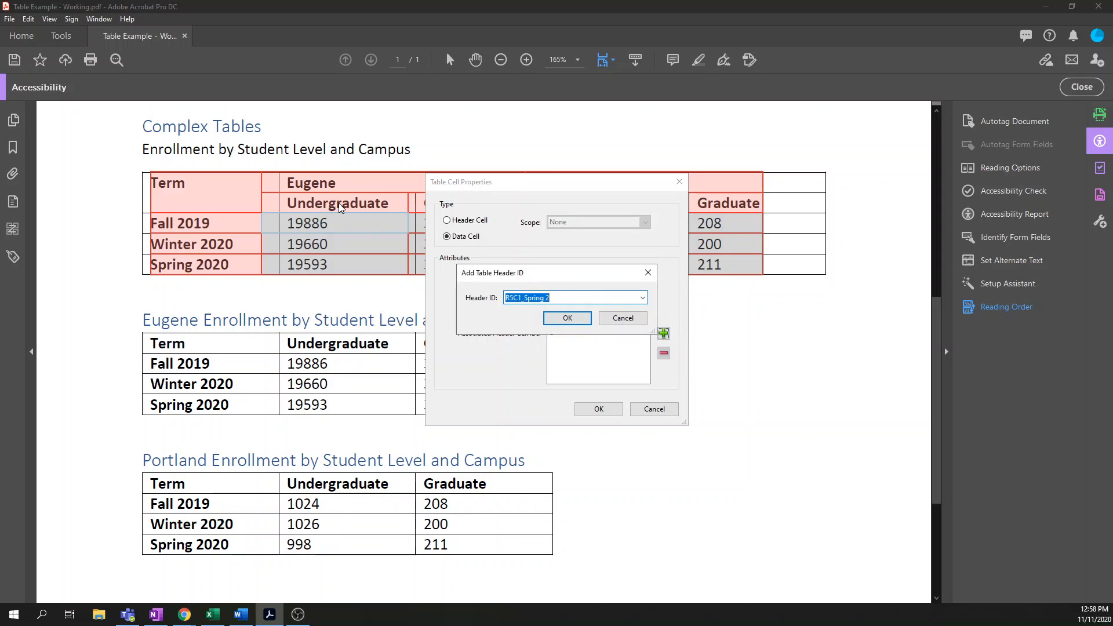
pyautogui.click(641, 298)
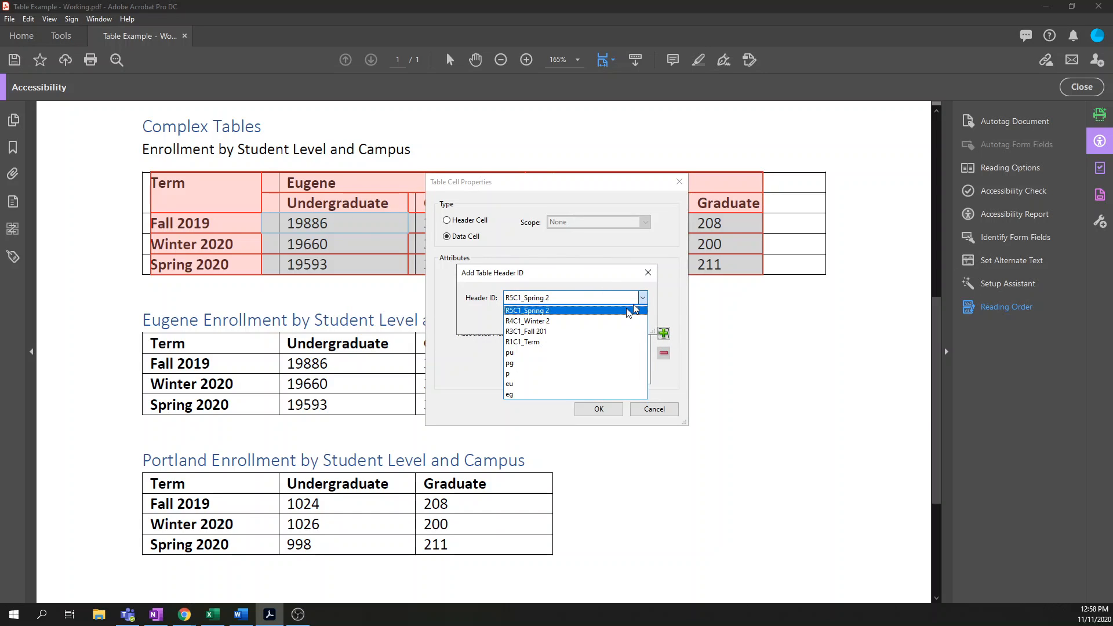
pyautogui.click(533, 383)
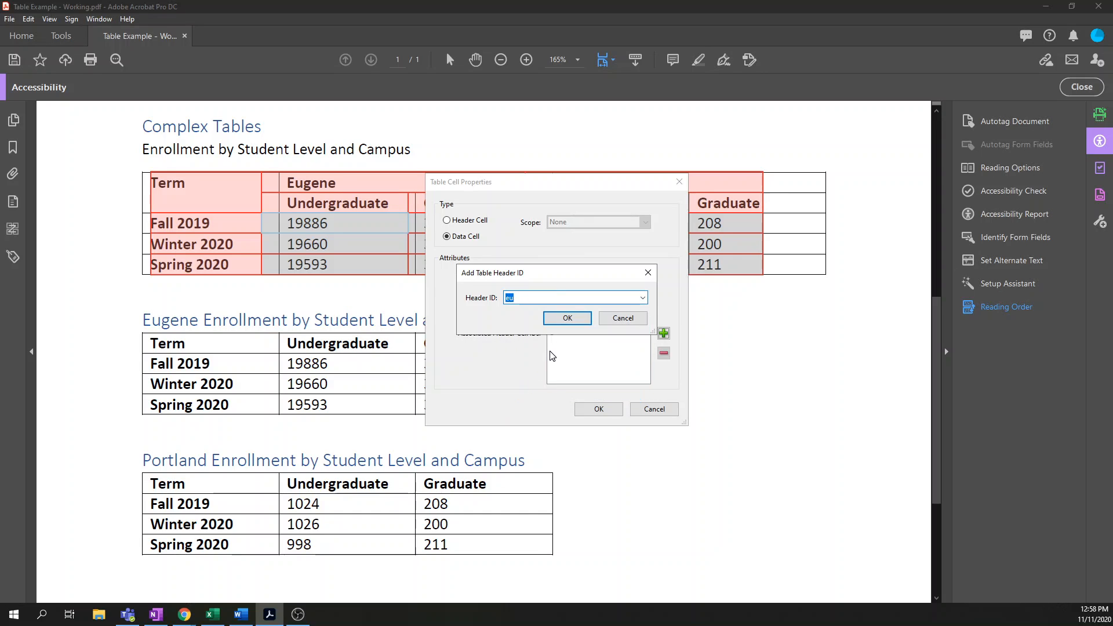
pyautogui.click(563, 319)
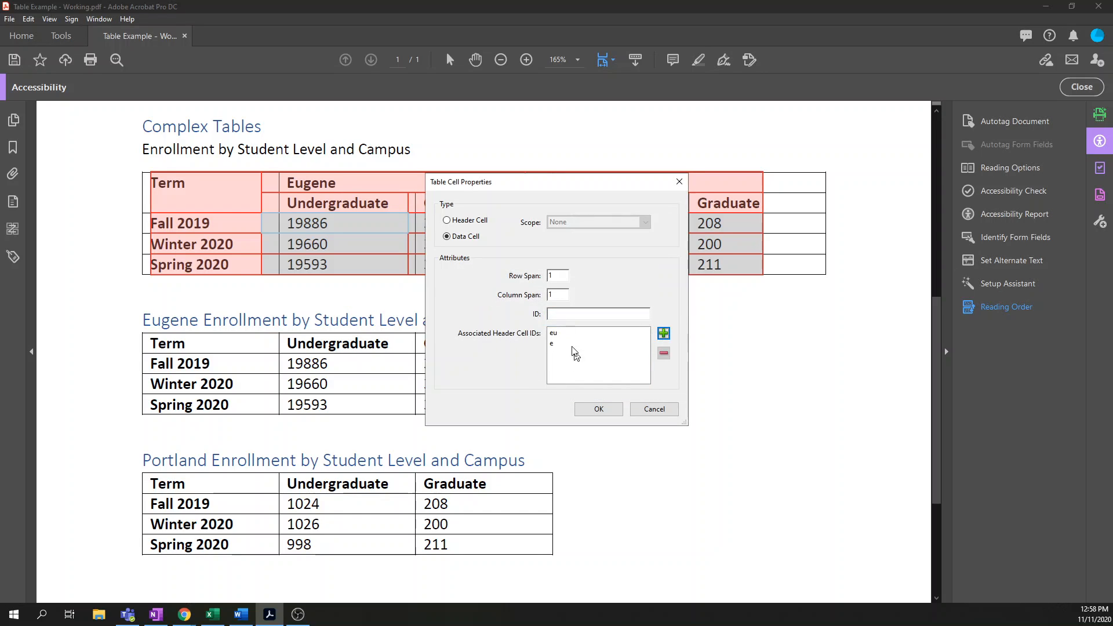
pyautogui.click(608, 404)
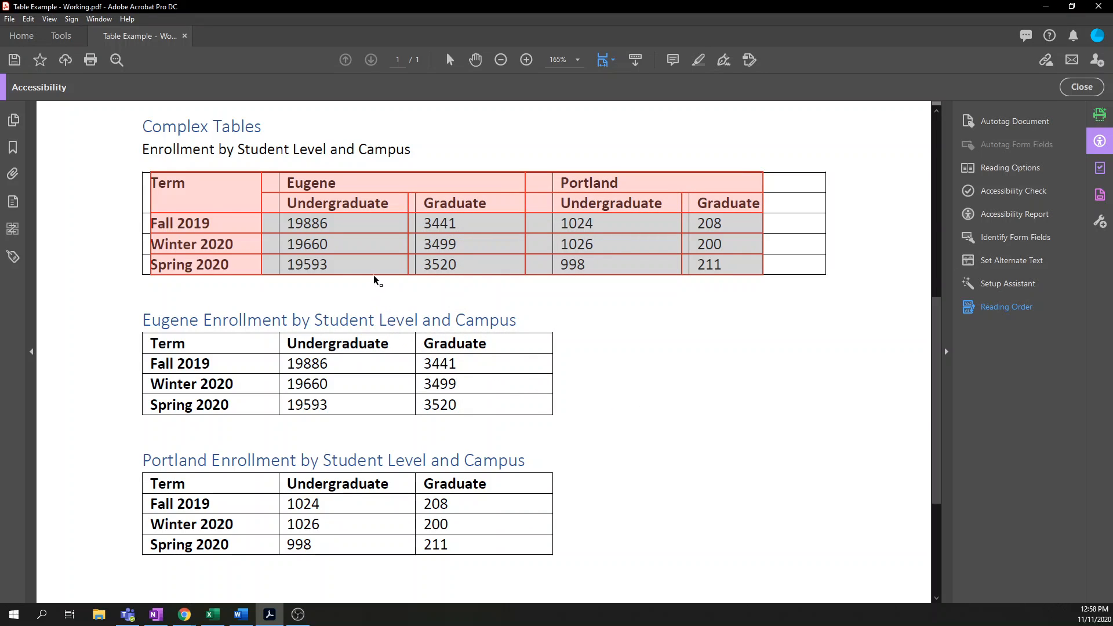
# Step: Associate the Winter 2020 and Spring 2020 Eugene Undergraduate data cells with header ID "e"
pyautogui.click(328, 243)
pyautogui.keyDown('shift'); pyautogui.click(329, 265); pyautogui.keyUp('shift')
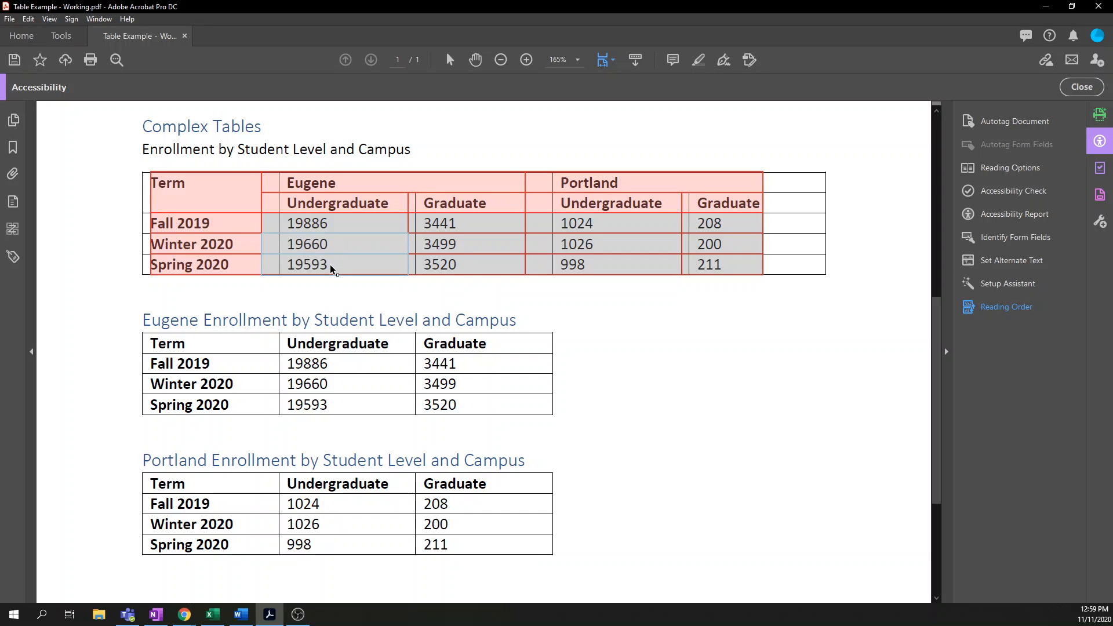
pyautogui.rightClick(328, 264)
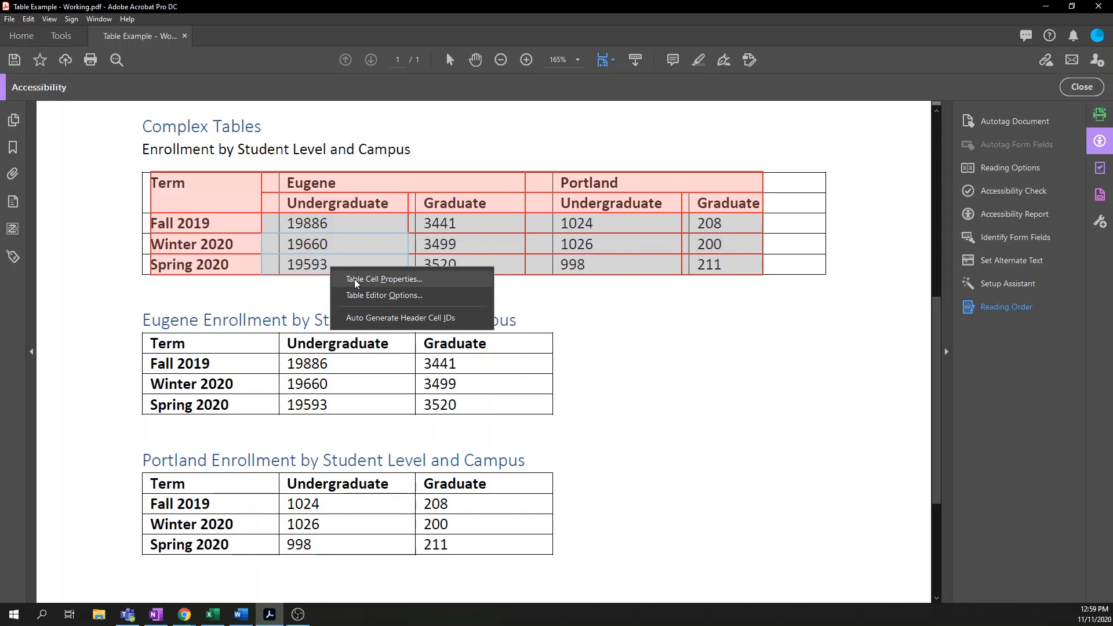
pyautogui.click(353, 279)
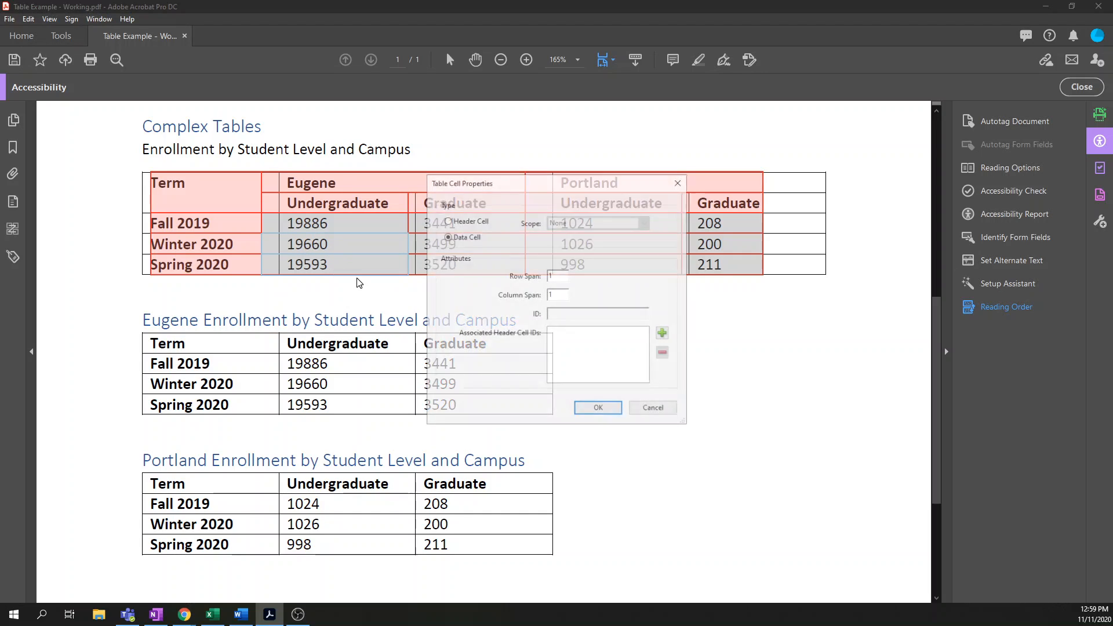
pyautogui.click(662, 333)
pyautogui.click(642, 298)
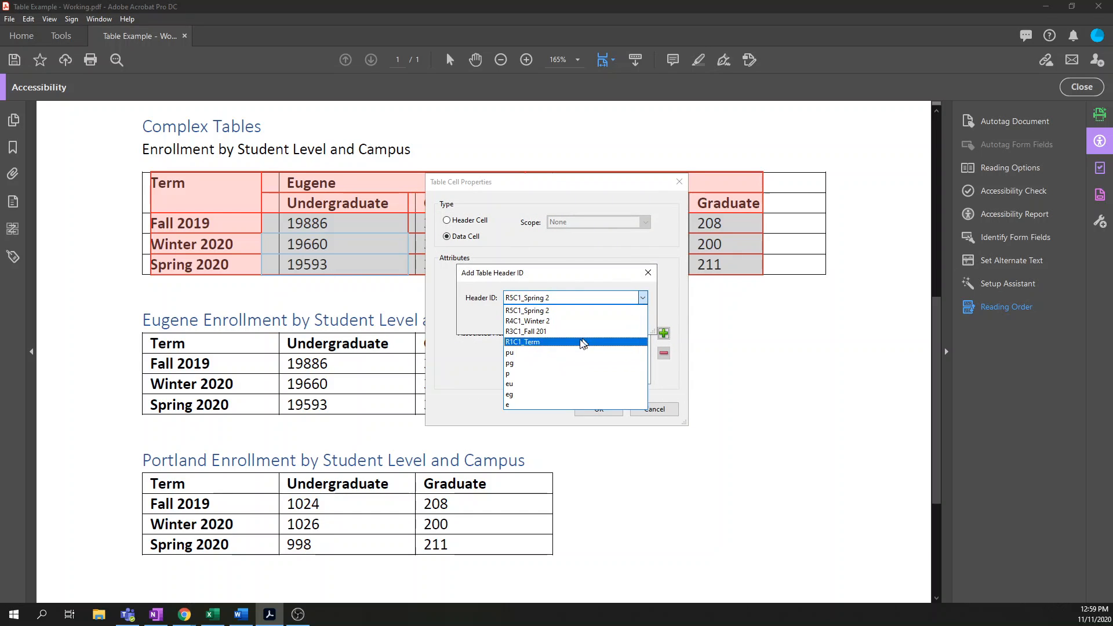
pyautogui.click(540, 401)
pyautogui.click(567, 318)
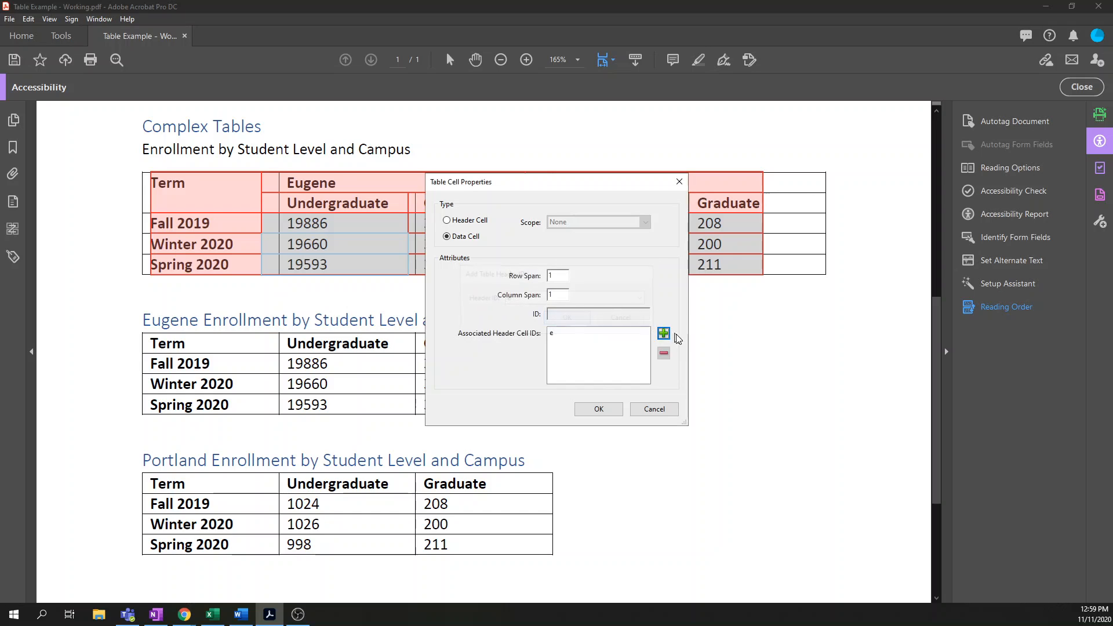
# Step: Add header ID "eu" to the Winter 2020 and Spring 2020 Eugene Undergraduate cells and apply the properties
pyautogui.click(663, 333)
pyautogui.click(642, 298)
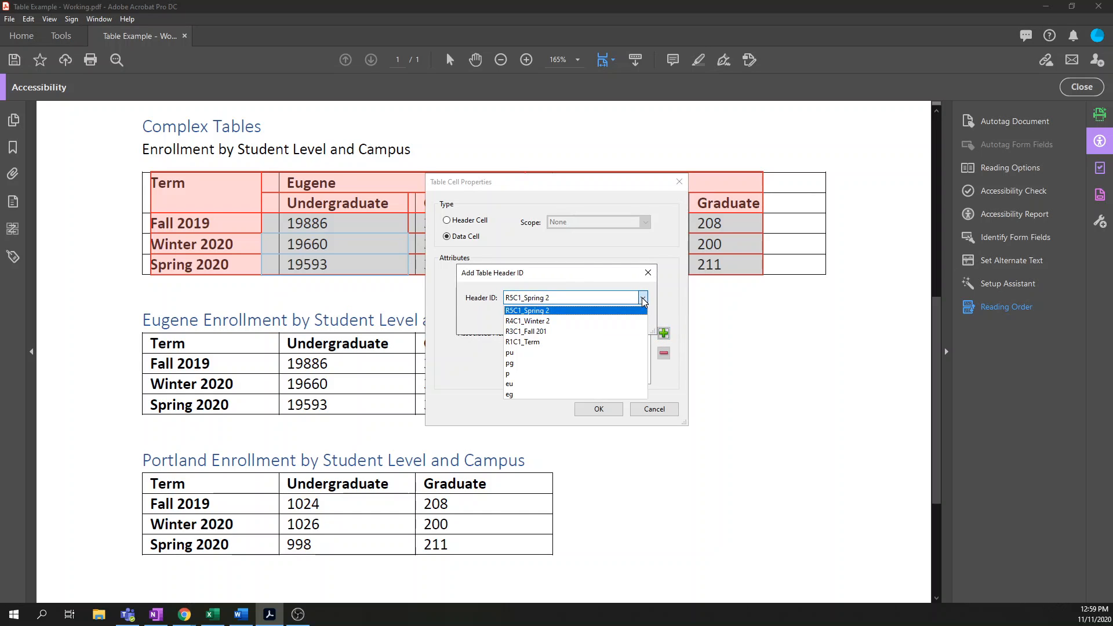
pyautogui.click(586, 388)
pyautogui.click(600, 411)
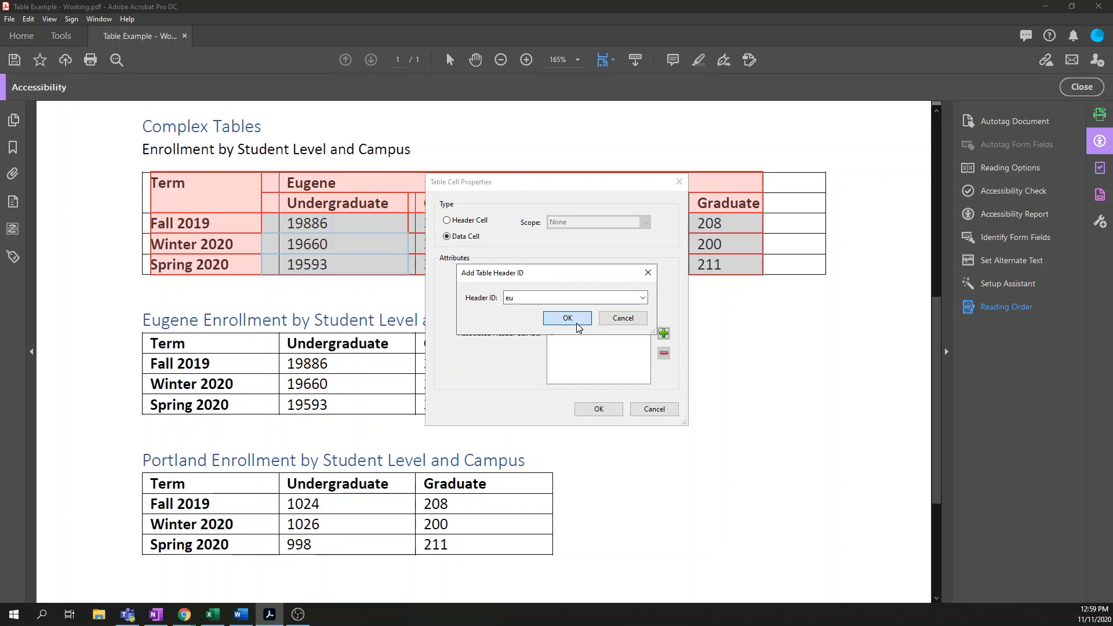
pyautogui.click(569, 318)
pyautogui.click(601, 411)
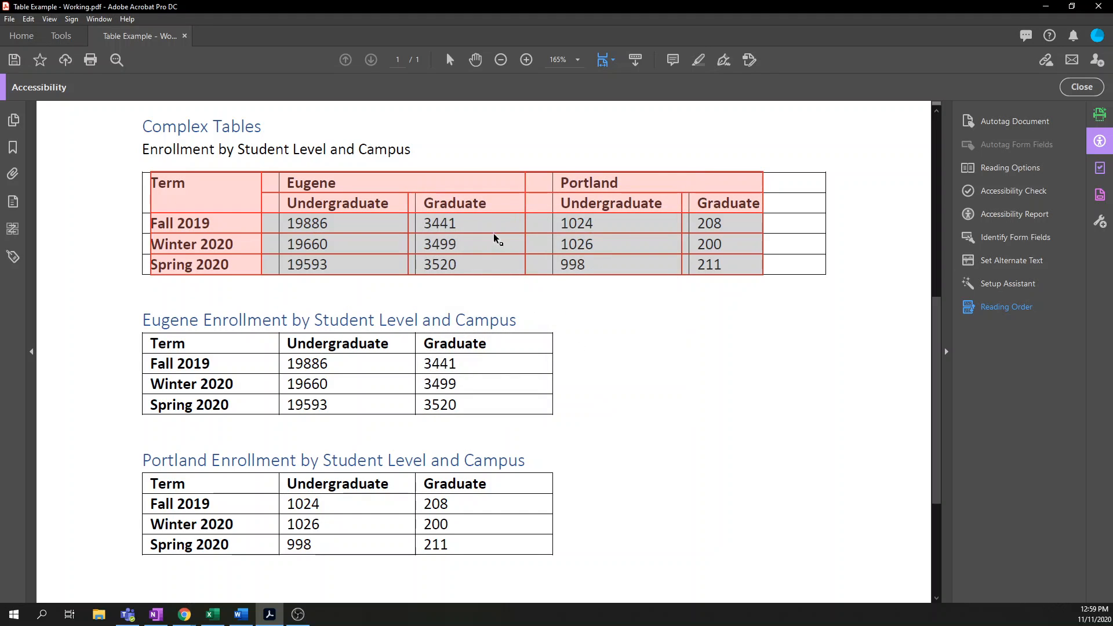
# Step: Associate the Eugene Graduate data cells for all three terms with header ID "e"
pyautogui.moveTo(474, 222); pyautogui.dragTo(463, 269)
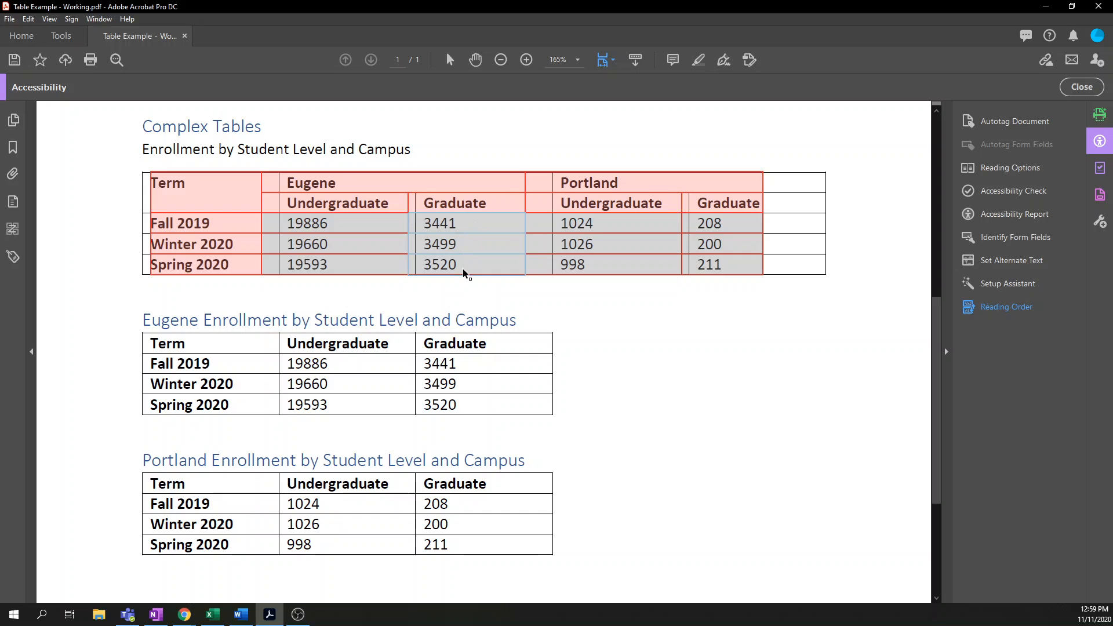
pyautogui.rightClick(459, 225)
pyautogui.click(481, 236)
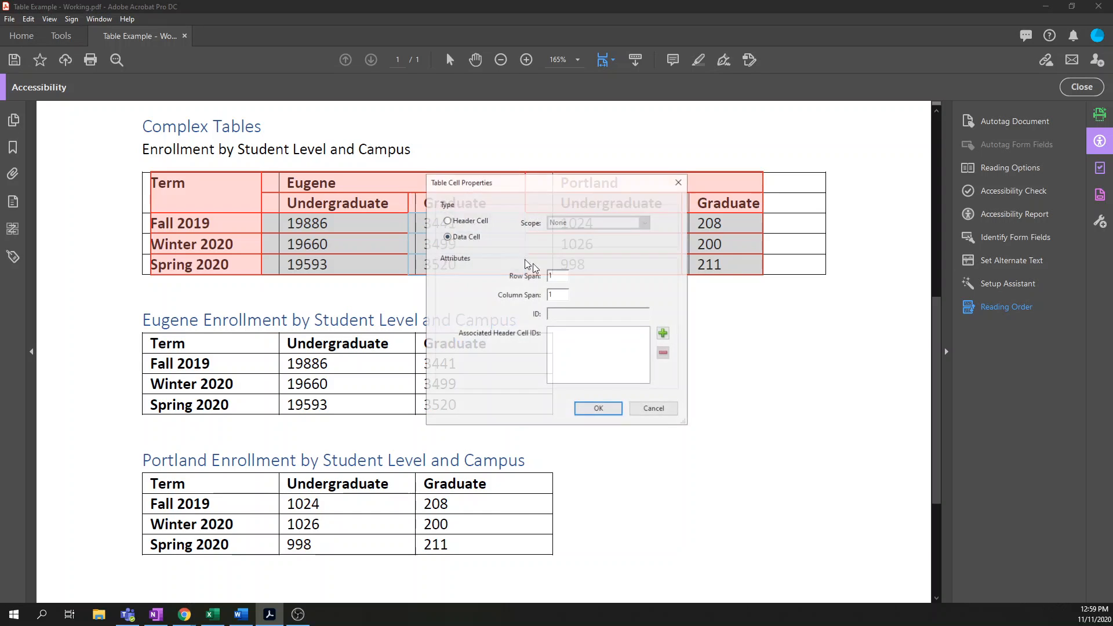
pyautogui.click(664, 332)
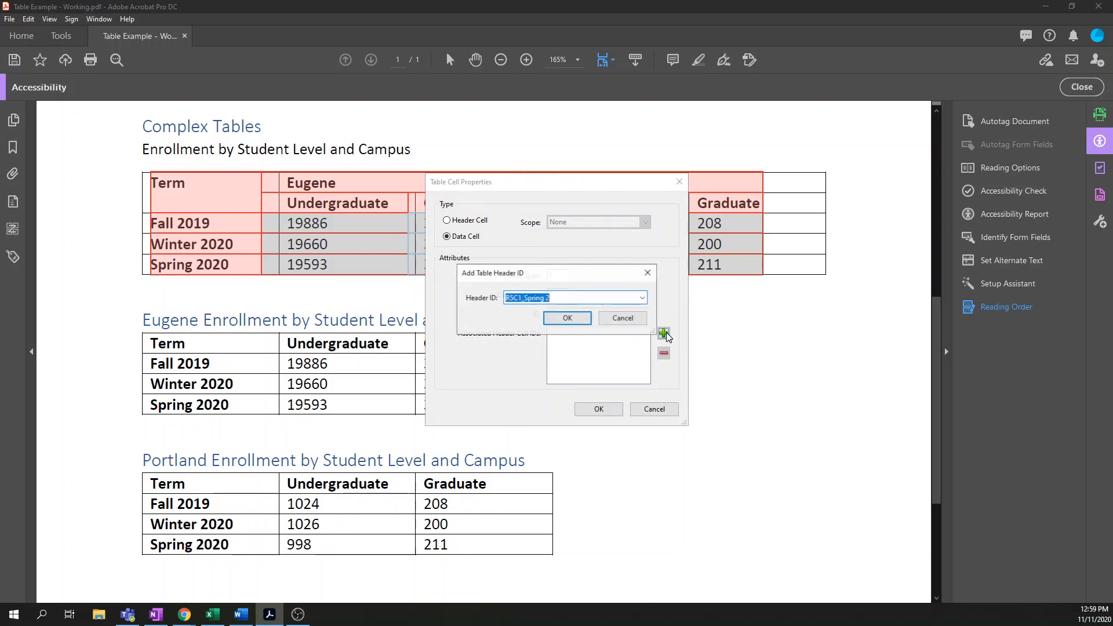
pyautogui.click(642, 297)
pyautogui.click(538, 404)
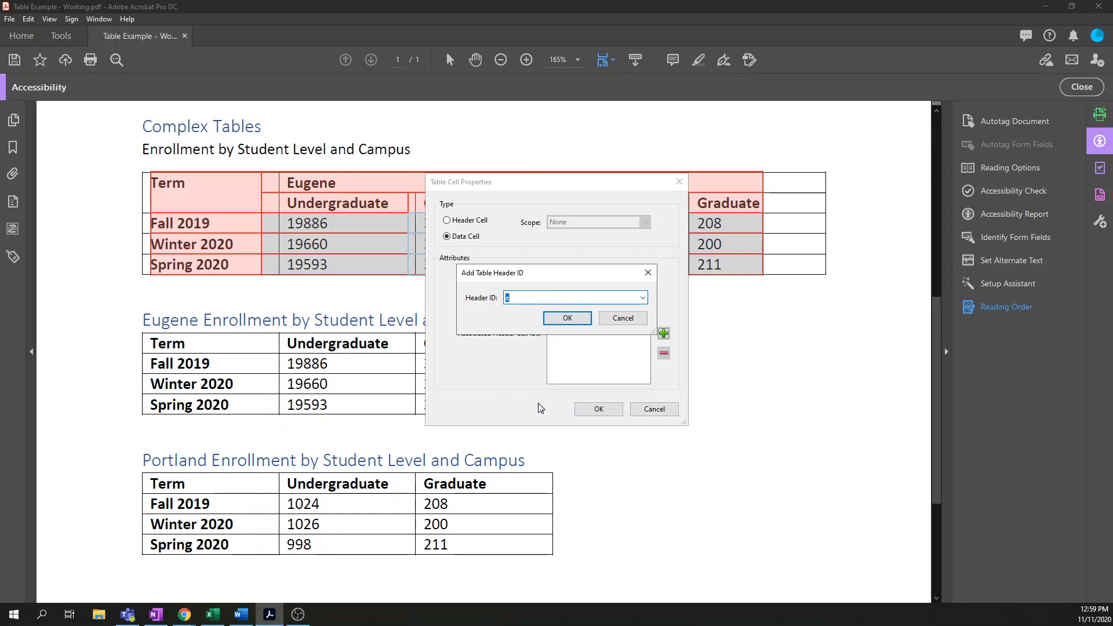
pyautogui.click(566, 318)
# Step: Add header ID "eg" to the three Eugene Graduate data cells and apply the cell properties
pyautogui.click(663, 333)
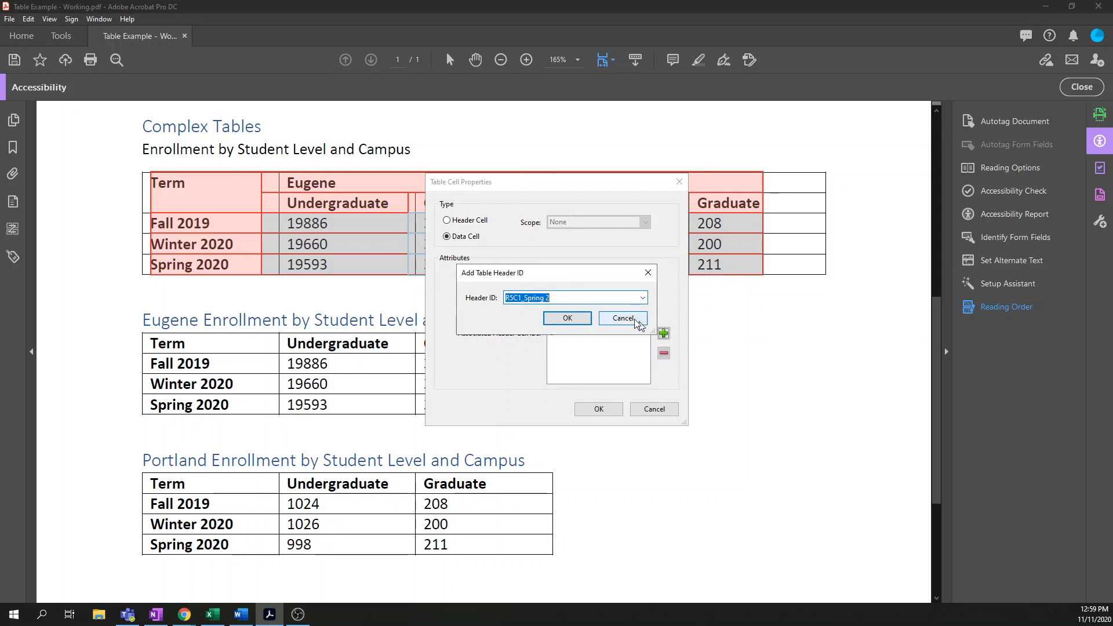
pyautogui.click(642, 297)
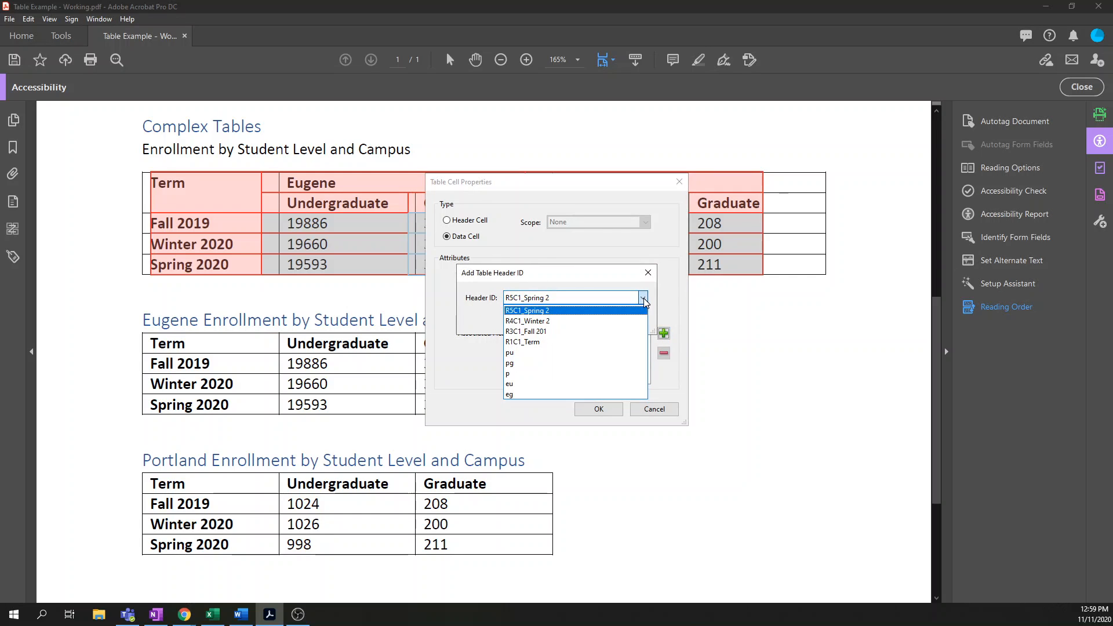
pyautogui.click(546, 394)
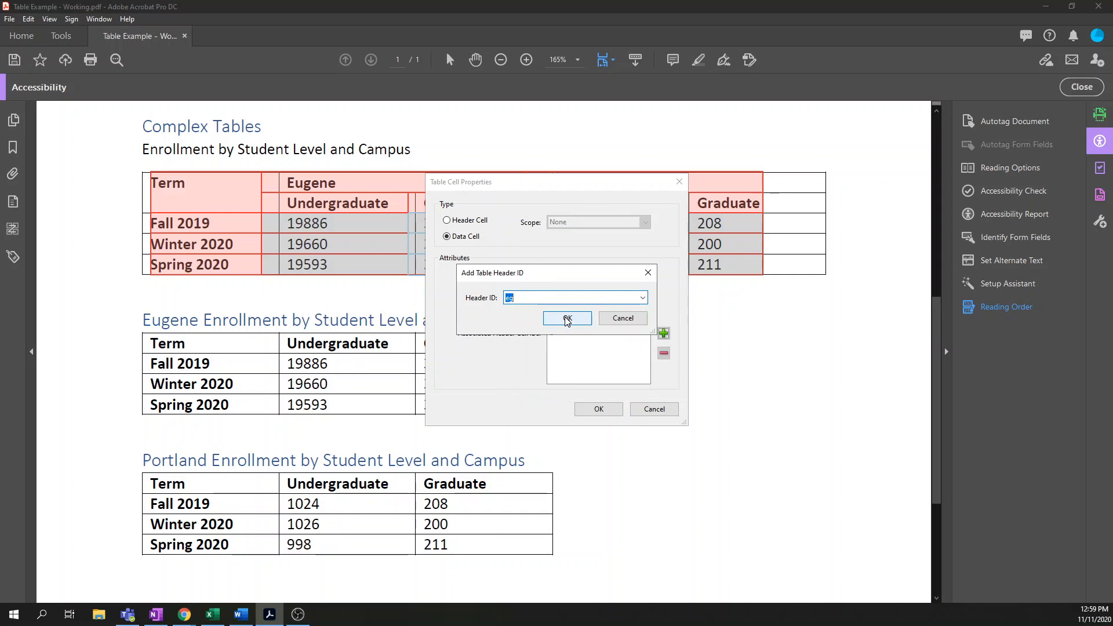
pyautogui.click(567, 318)
pyautogui.click(599, 409)
# Step: Associate the Portland Undergraduate data cells for all three terms in the complex table with header ID "p"
pyautogui.moveTo(589, 223); pyautogui.dragTo(589, 267)
pyautogui.rightClick(588, 268)
pyautogui.click(605, 283)
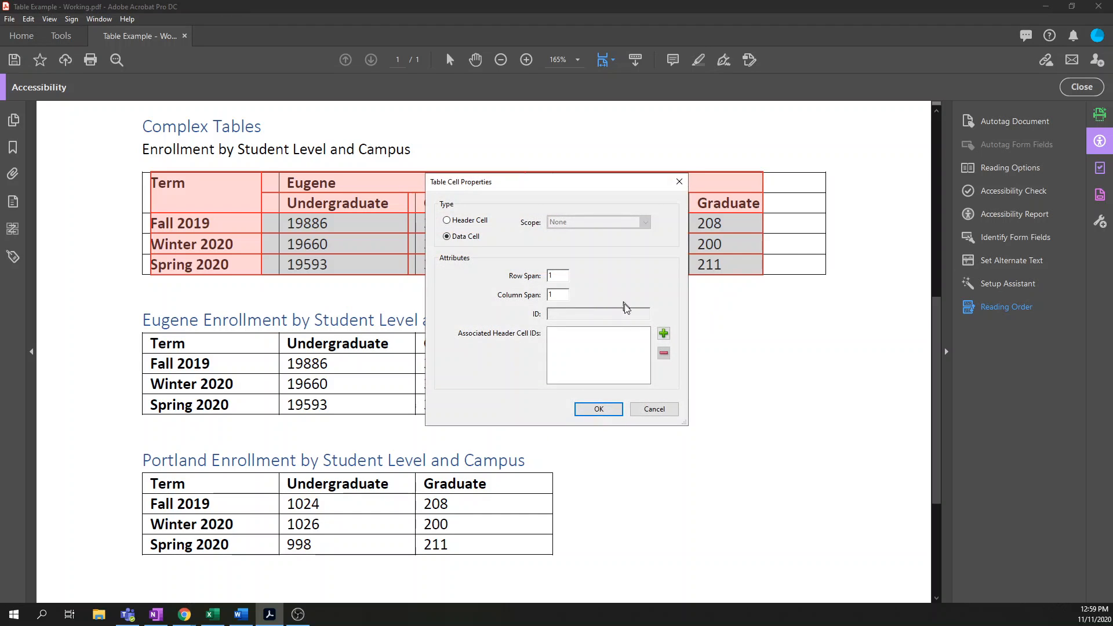
pyautogui.click(664, 333)
pyautogui.click(641, 298)
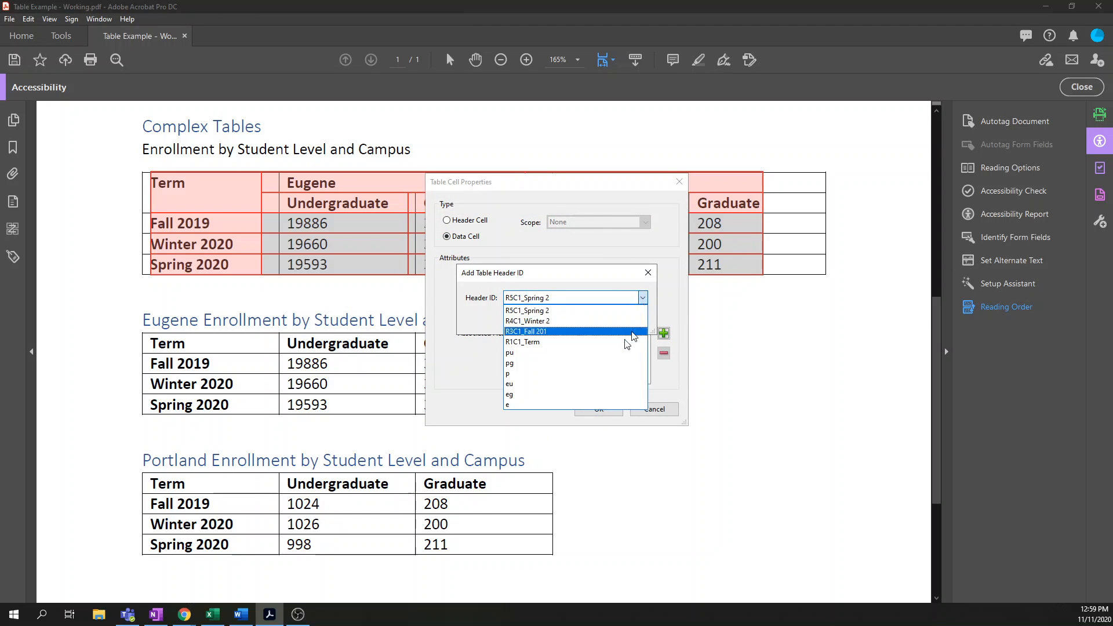
pyautogui.click(541, 377)
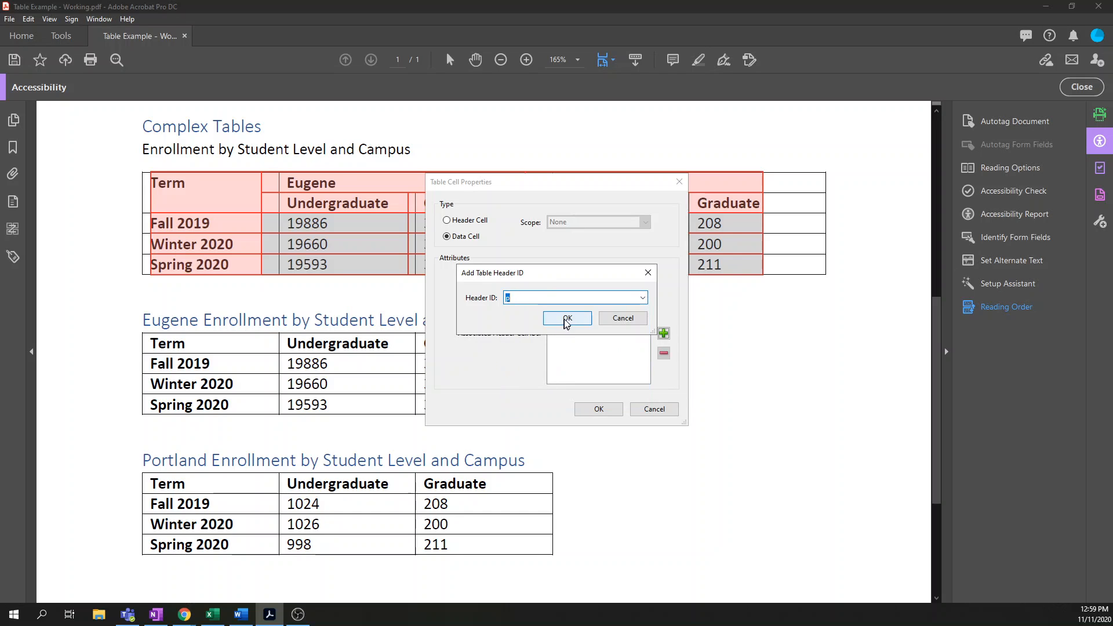
pyautogui.click(567, 318)
# Step: Add header ID "pu" to the three Portland Undergraduate data cells and apply the cell properties
pyautogui.click(662, 333)
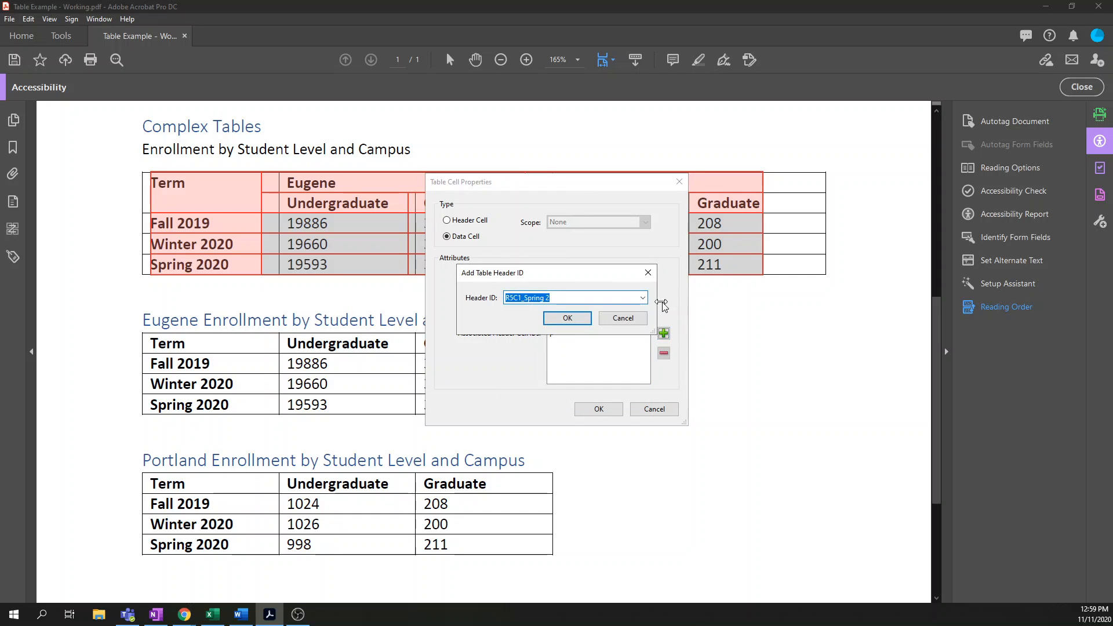
pyautogui.click(642, 298)
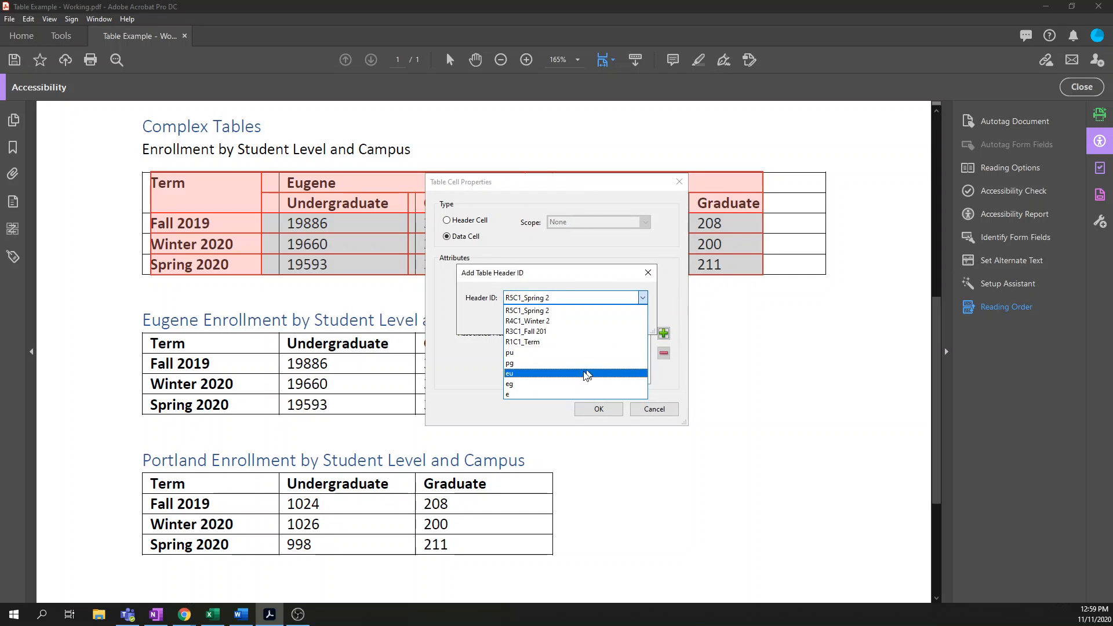
pyautogui.click(560, 352)
pyautogui.click(581, 320)
pyautogui.click(600, 409)
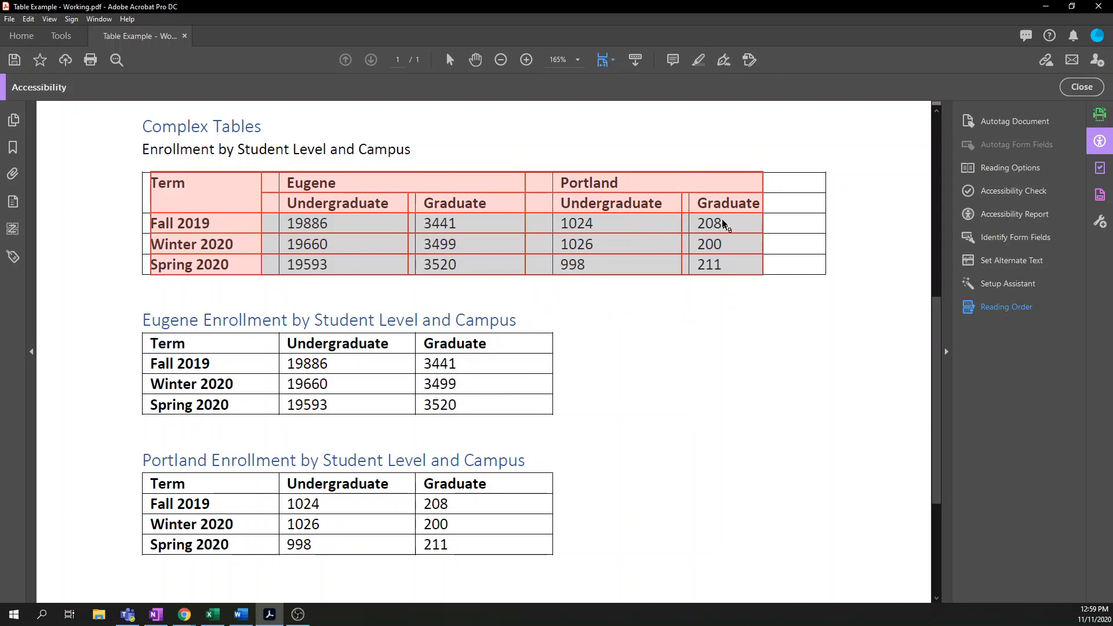
# Step: Associate the Portland Graduate data cells for all three terms in the complex table with header ID "p"
pyautogui.moveTo(717, 225); pyautogui.dragTo(720, 265)
pyautogui.rightClick(720, 266)
pyautogui.click(735, 281)
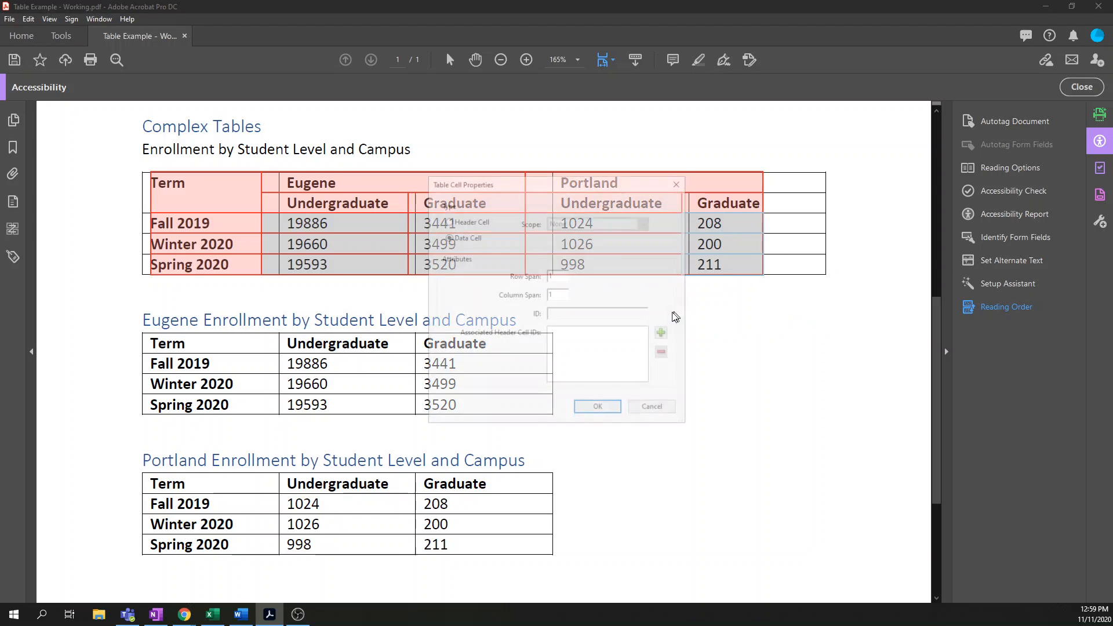
pyautogui.click(663, 333)
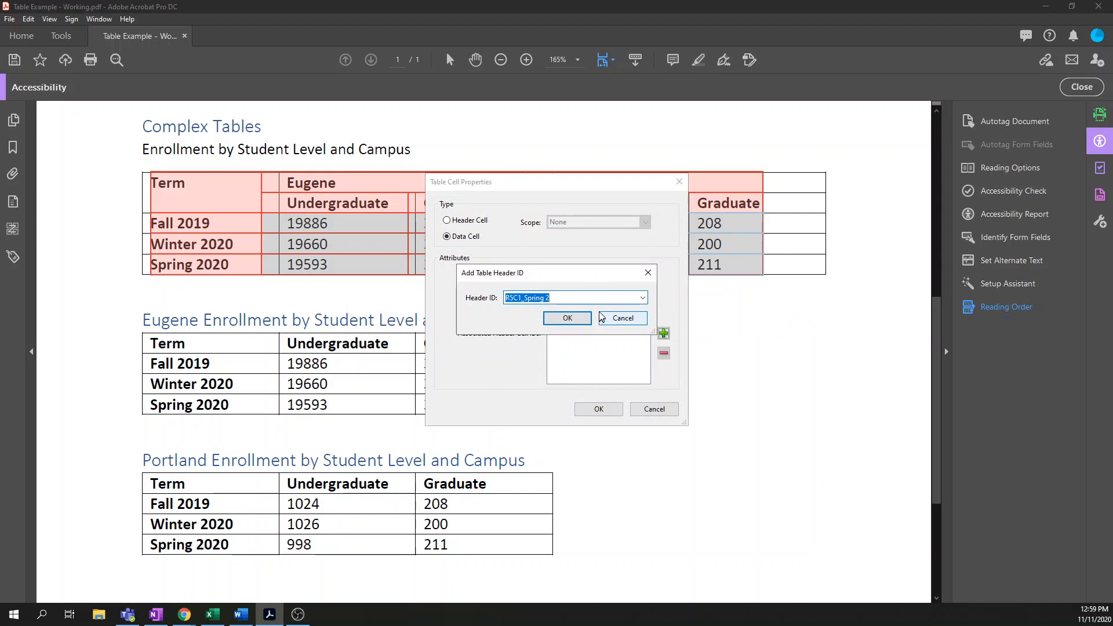
pyautogui.click(642, 297)
pyautogui.click(549, 373)
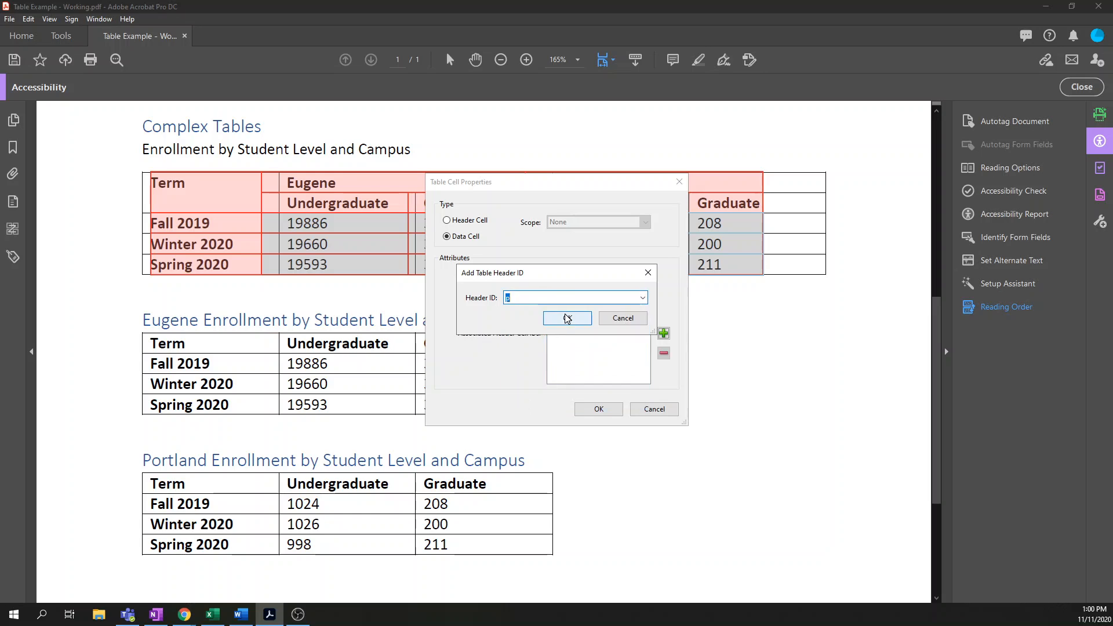
pyautogui.click(567, 317)
# Step: Add header ID "pg" to the three Portland Graduate data cells and apply the cell properties
pyautogui.click(664, 333)
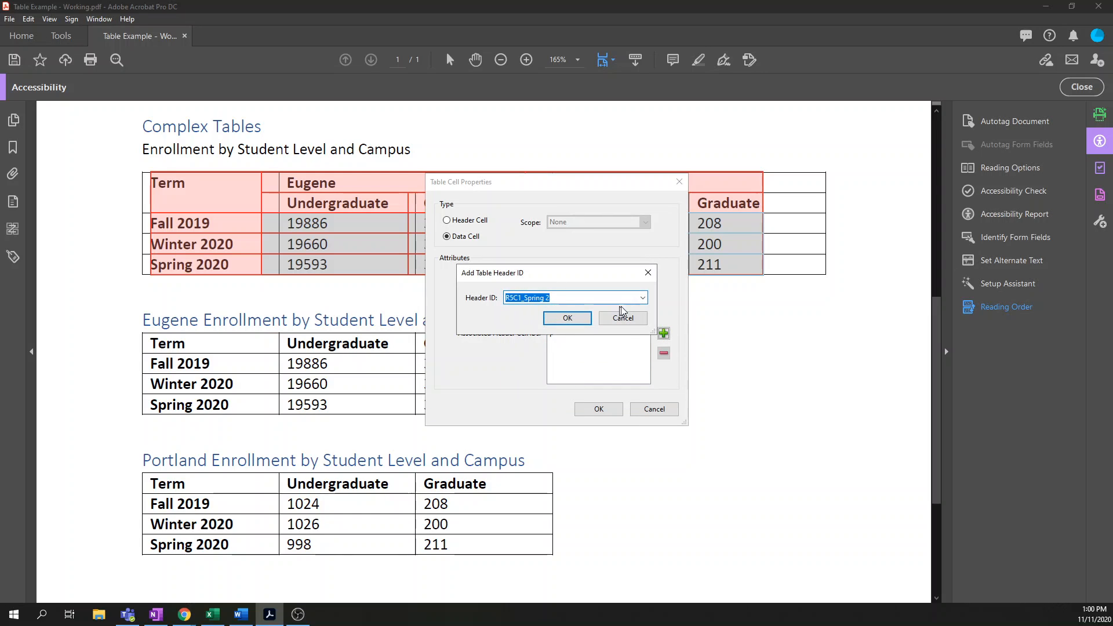
pyautogui.click(642, 297)
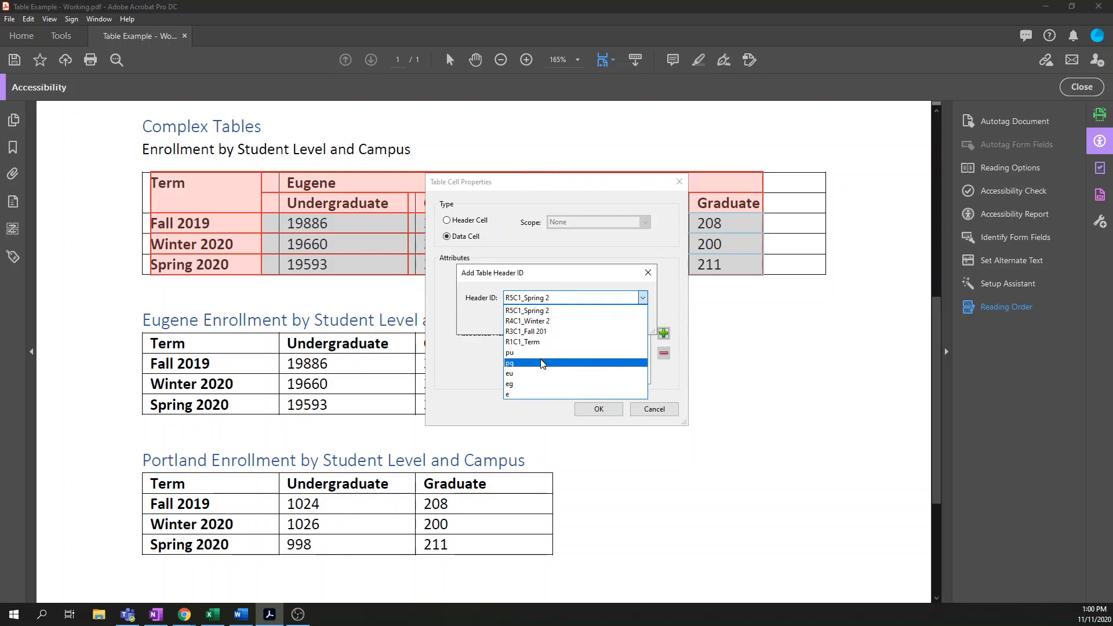
pyautogui.click(544, 363)
pyautogui.click(563, 325)
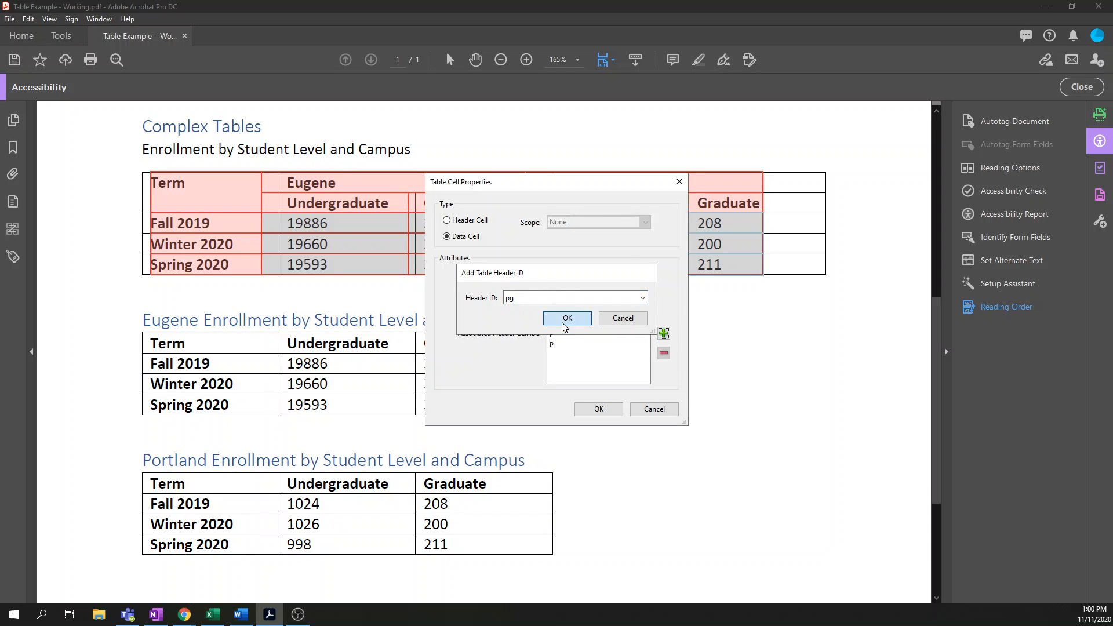
pyautogui.click(591, 411)
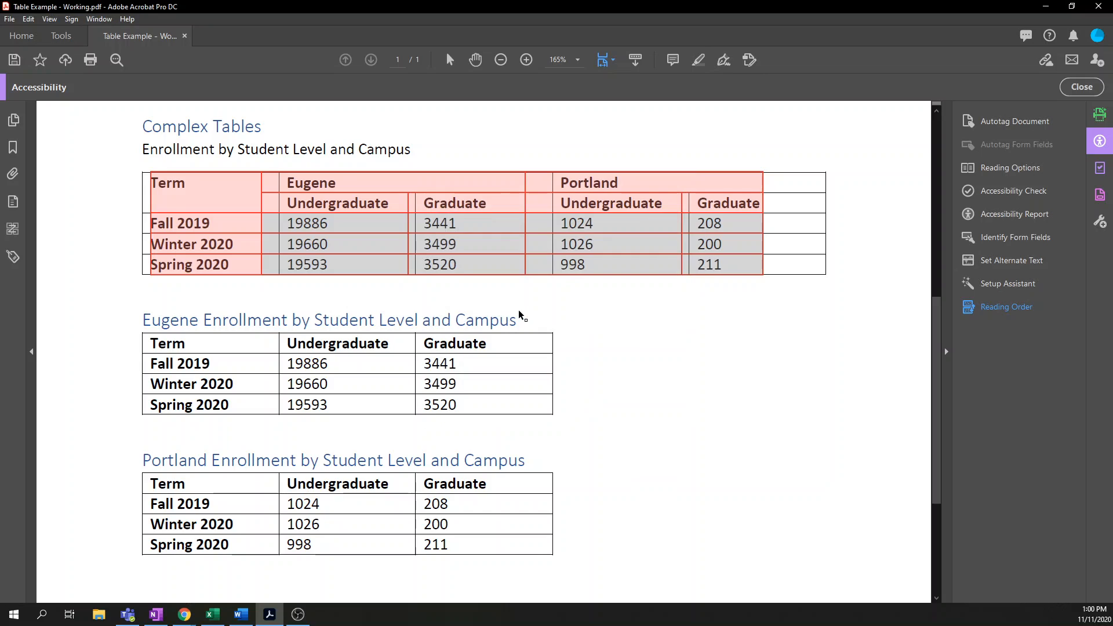